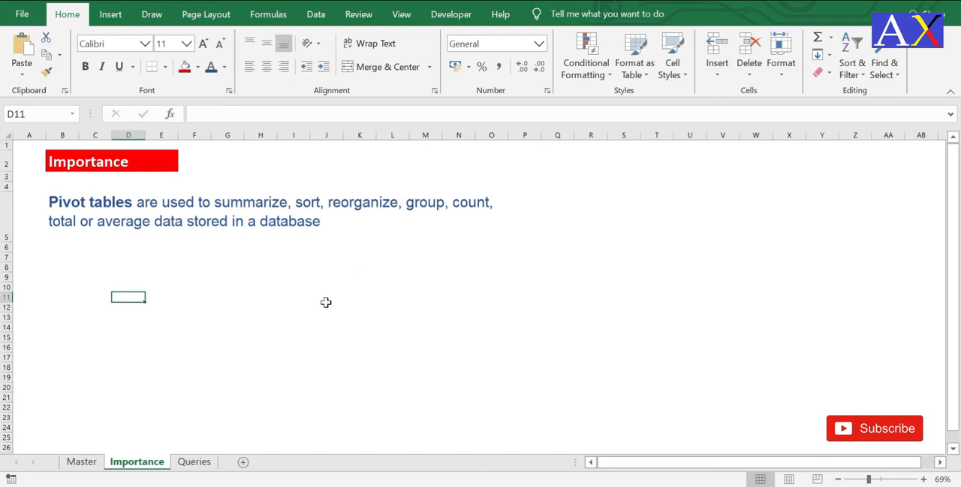
Step: Open the Queries sheet and examine the sales data's column headers from OrderDate to Total Profit and the list of questions beside it
left_click(193, 462)
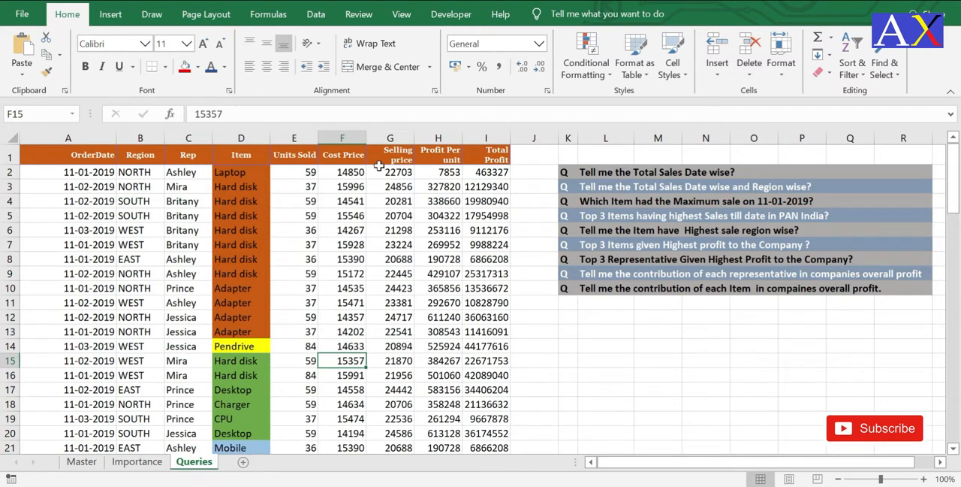
left_click(45, 192)
left_click(52, 161)
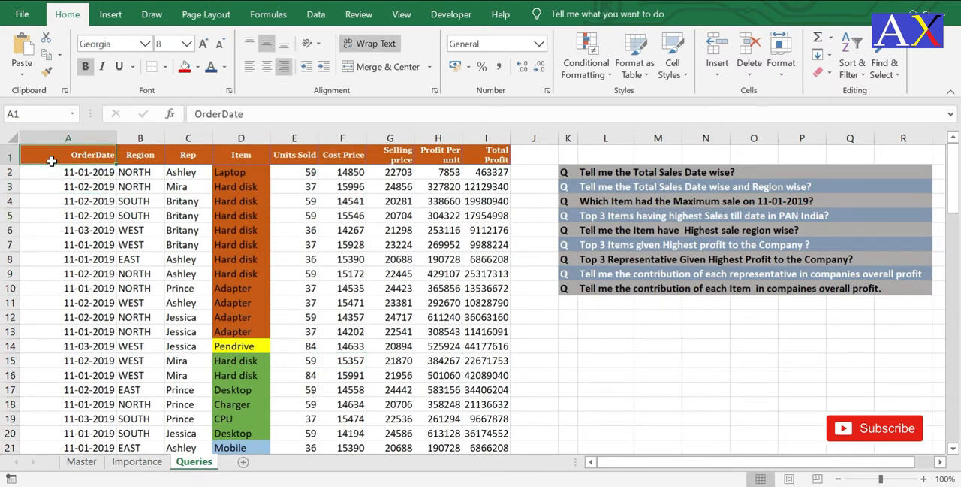
left_click(129, 188)
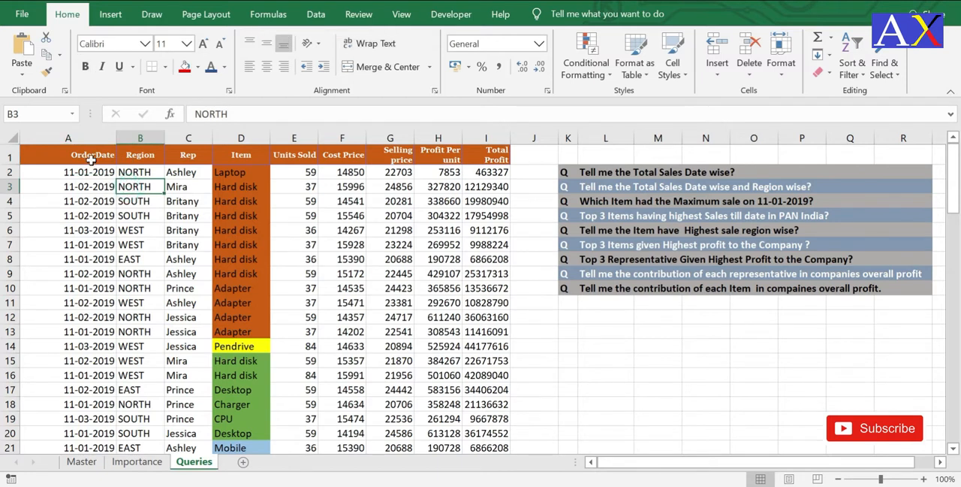
left_click(90, 158)
left_click(135, 160)
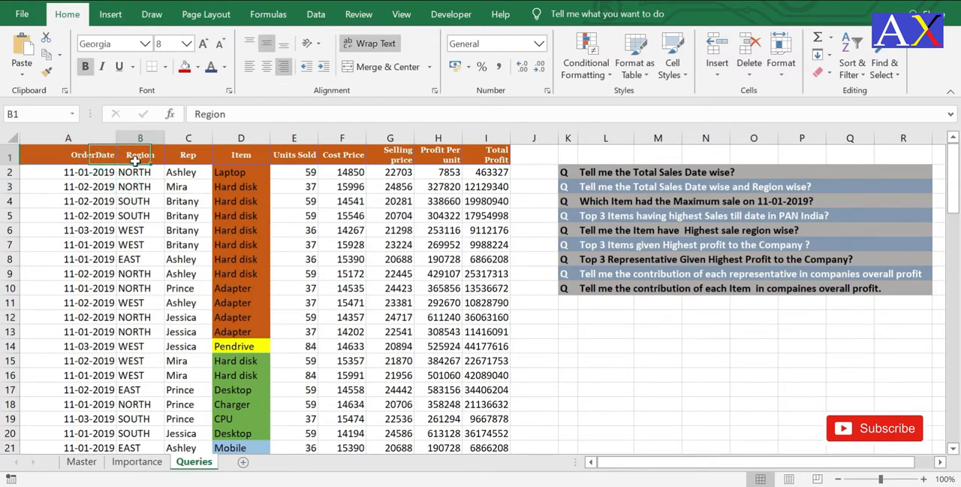
left_click(190, 156)
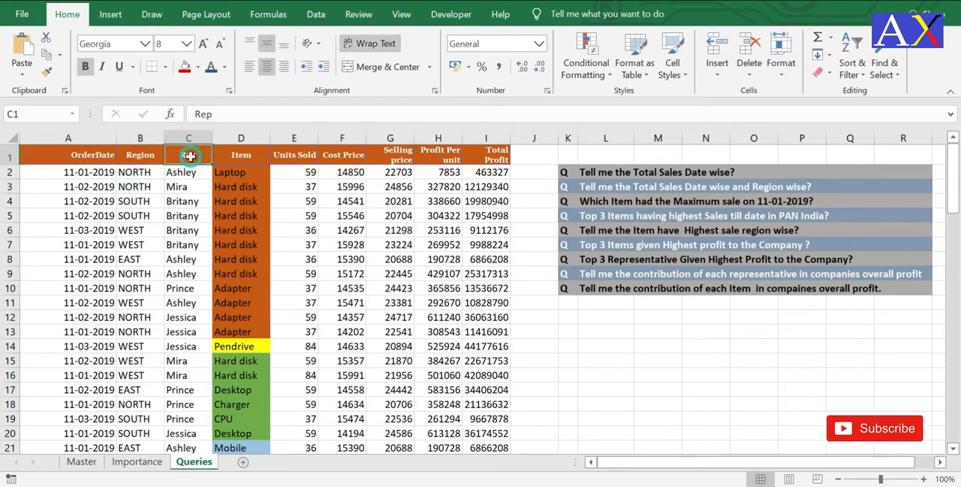
left_click(228, 157)
left_click(283, 156)
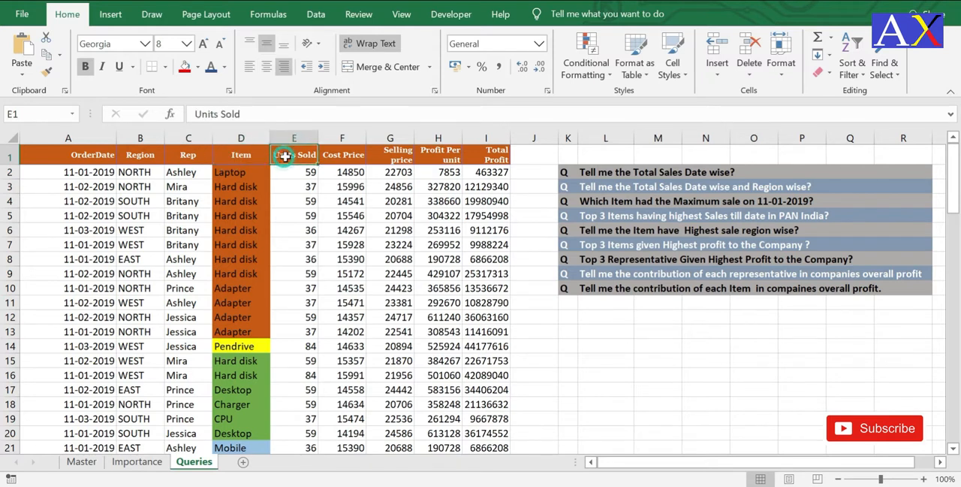
left_click(333, 156)
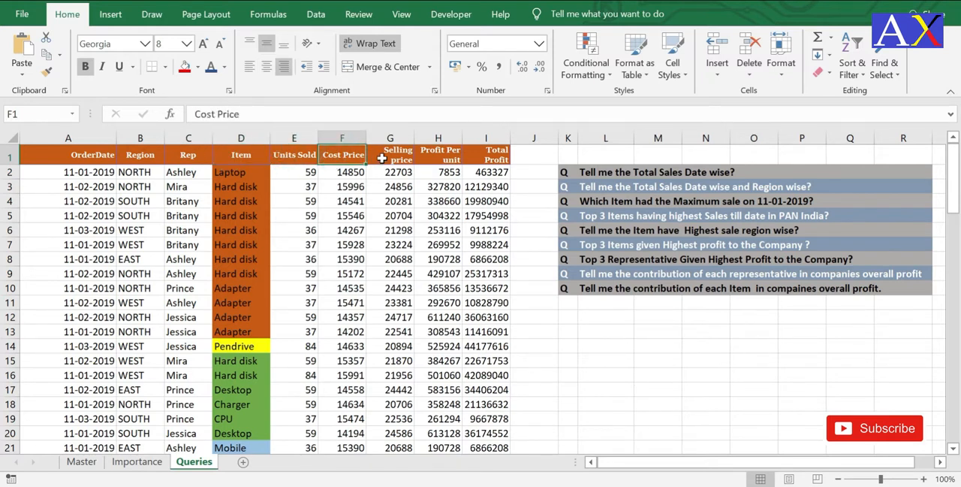
left_click(380, 158)
left_click(448, 161)
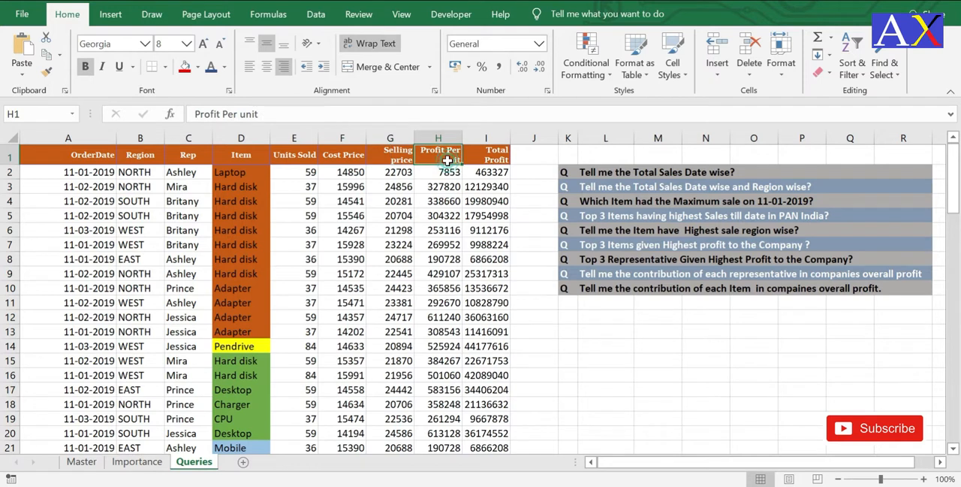
left_click(490, 156)
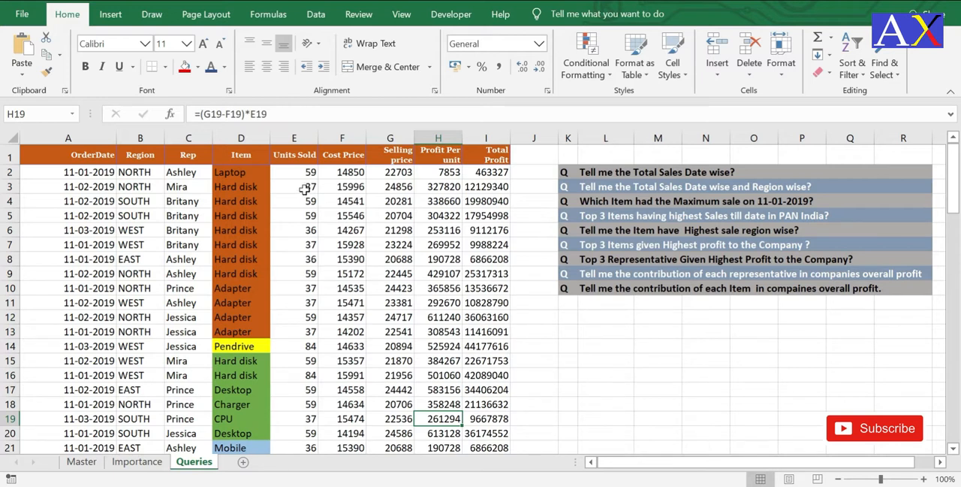
left_click(568, 172)
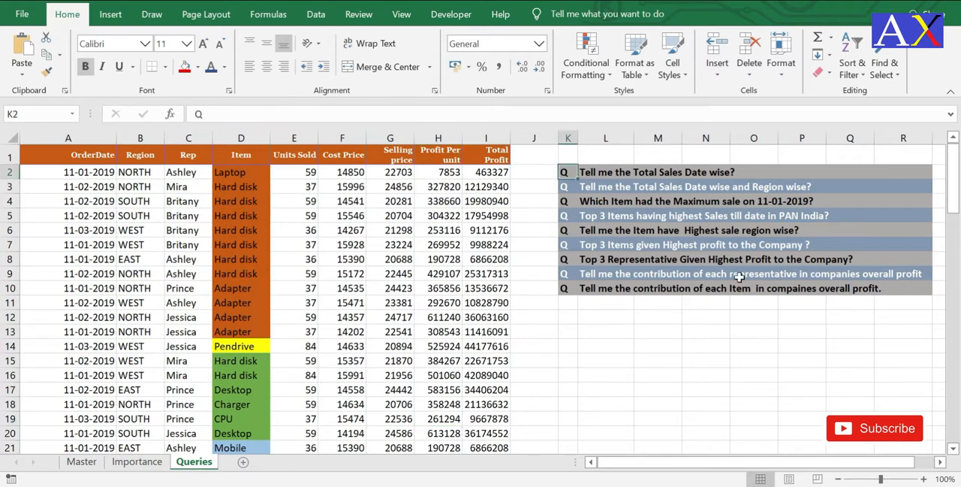
Step: Insert a PivotTable on a new worksheet, based on the sales data range A1:I89 of the Queries sheet
left_click(184, 288)
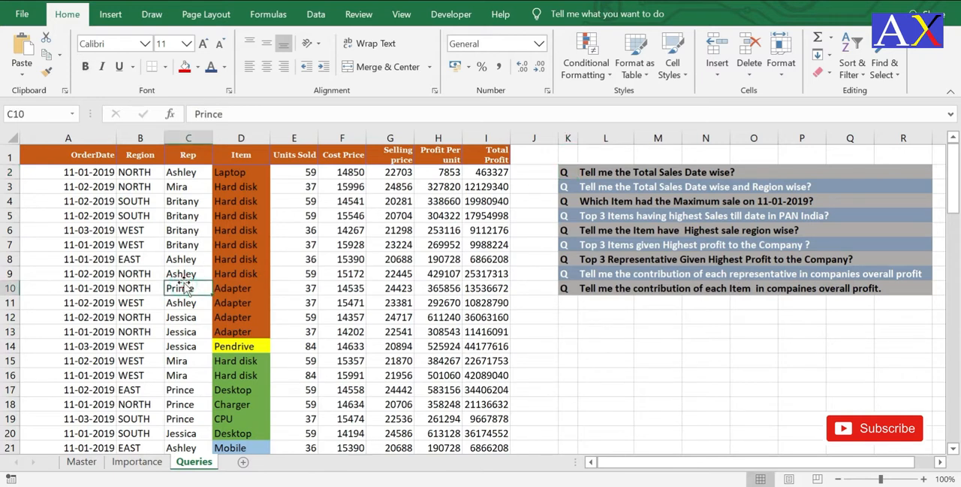
key("alt")
key("n")
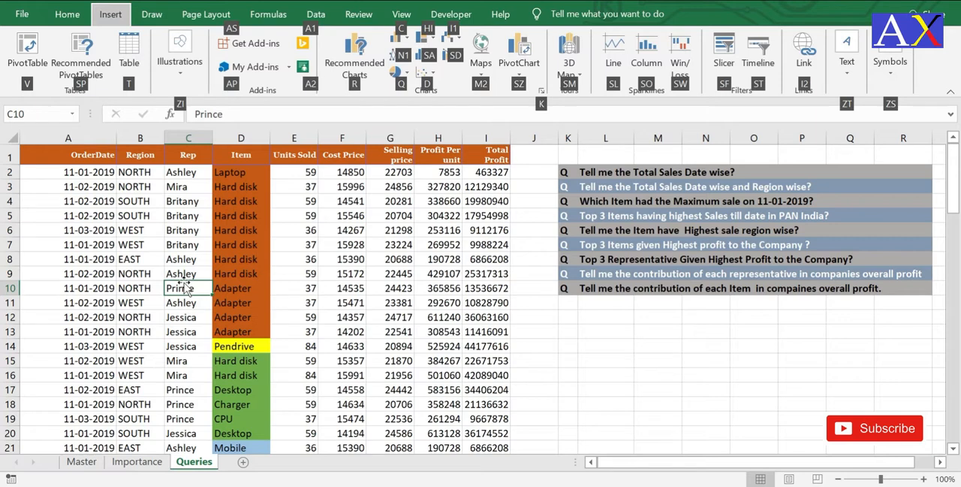
key("v")
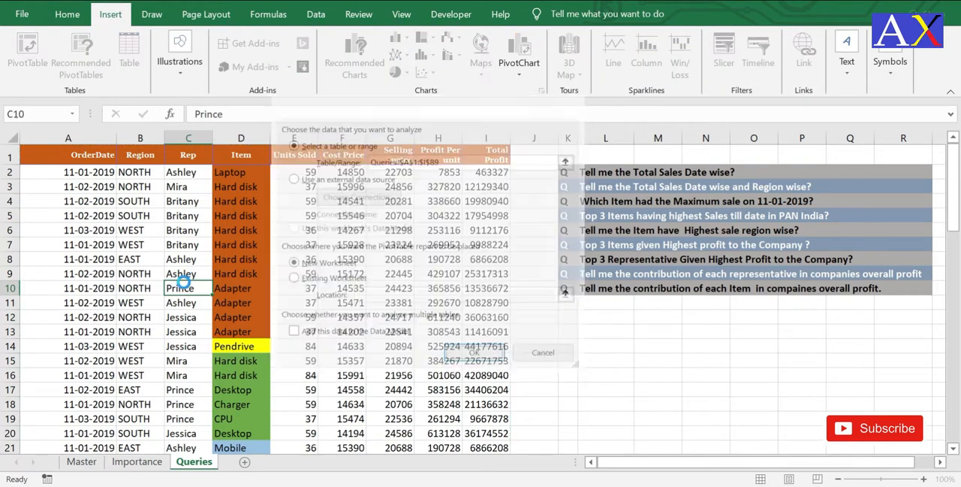
key("Return")
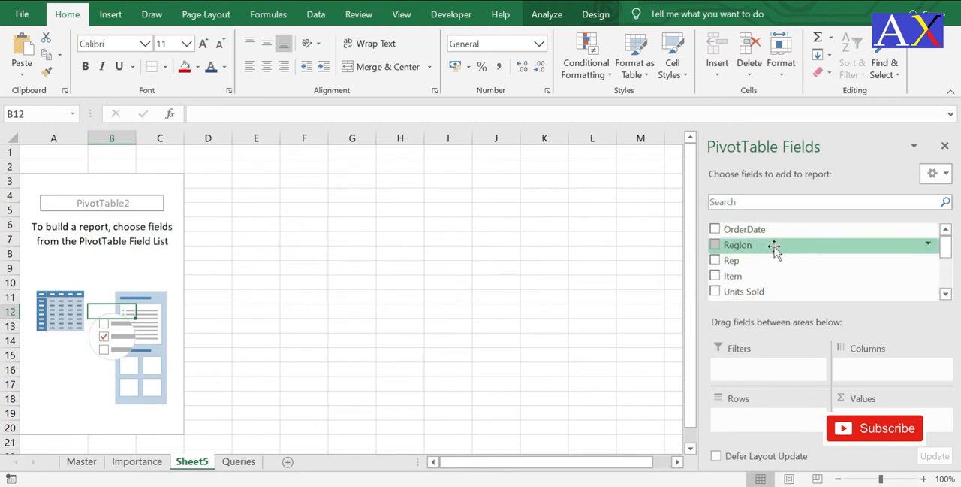
mouse_move(946, 244)
left_mouse_down()
mouse_move(951, 279)
mouse_move(948, 244)
left_mouse_up()
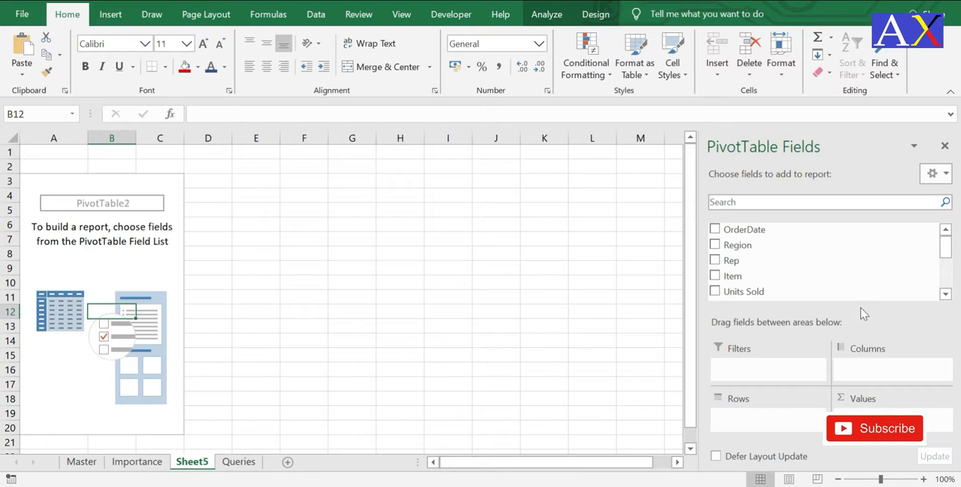
Step: Check the first question on the Queries sheet, then list OrderDate in the pivot table's rows without the Months grouping
left_click(242, 462)
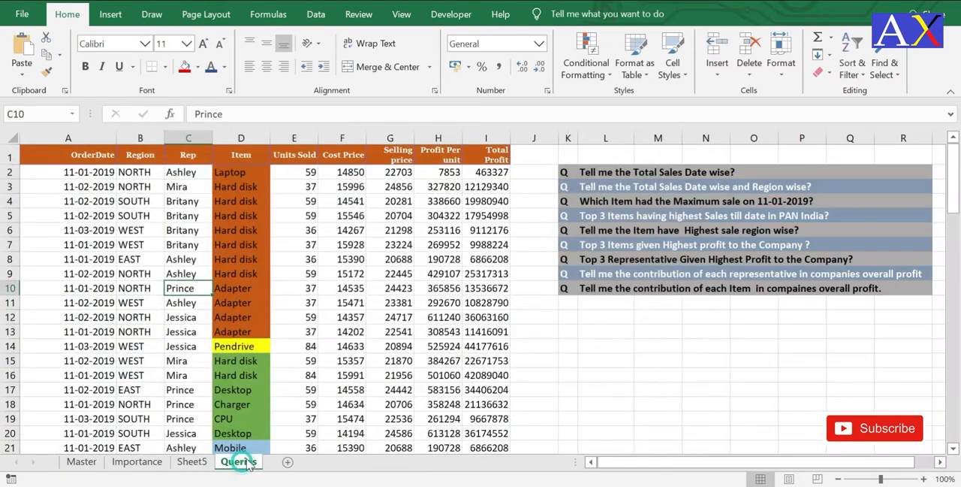
left_click(594, 174)
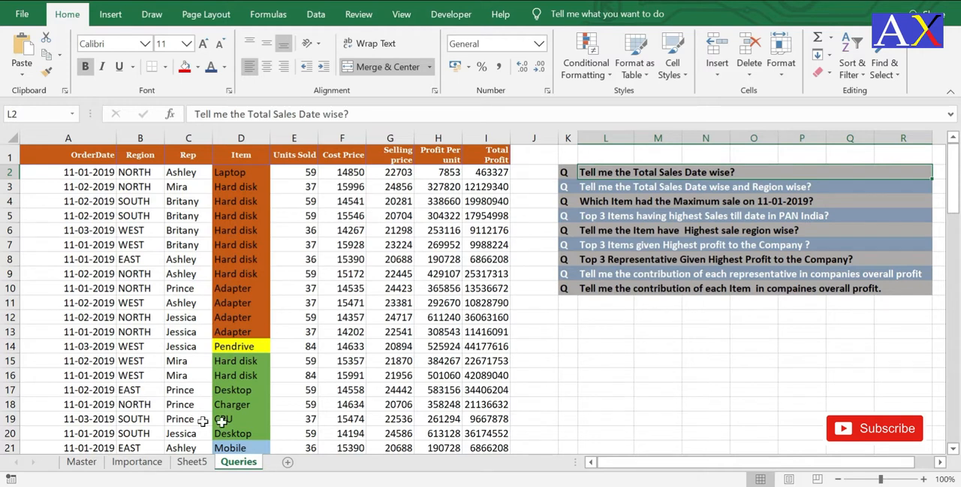
left_click(192, 461)
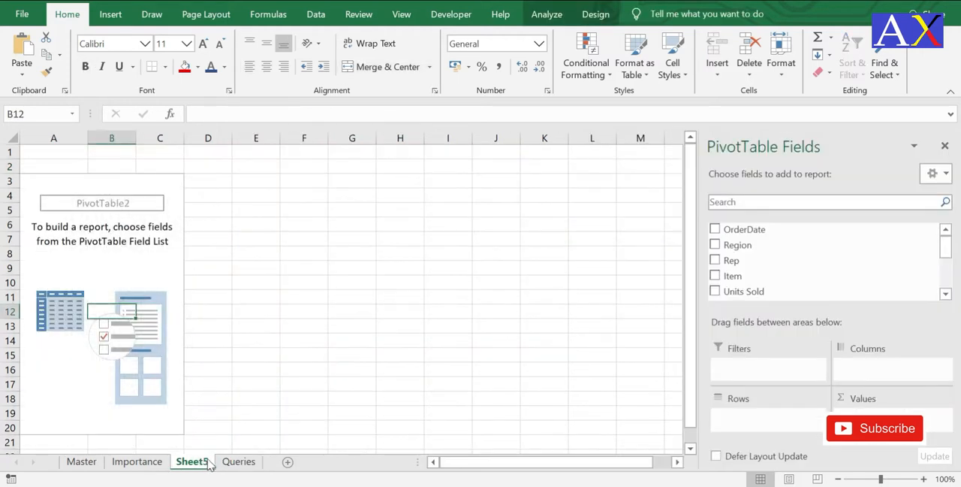
left_click_drag(753, 232, 747, 420)
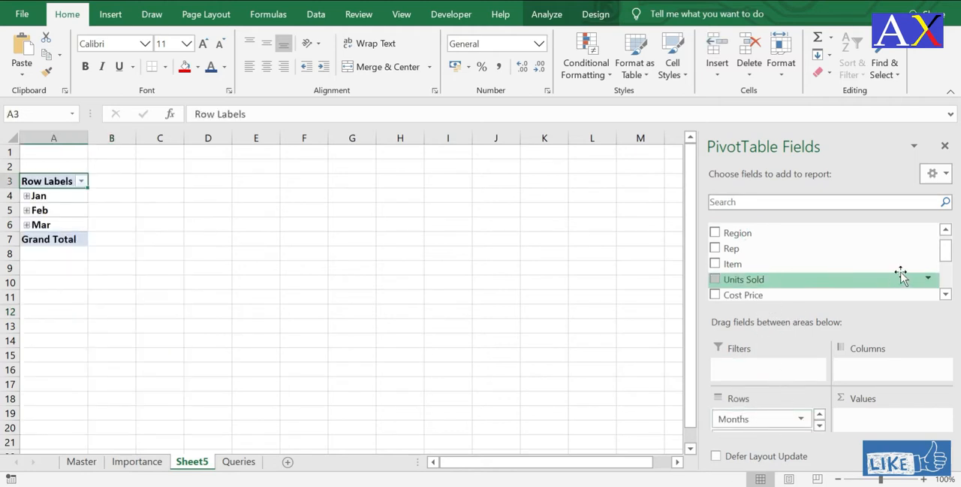
scroll(944, 256, "down", 3)
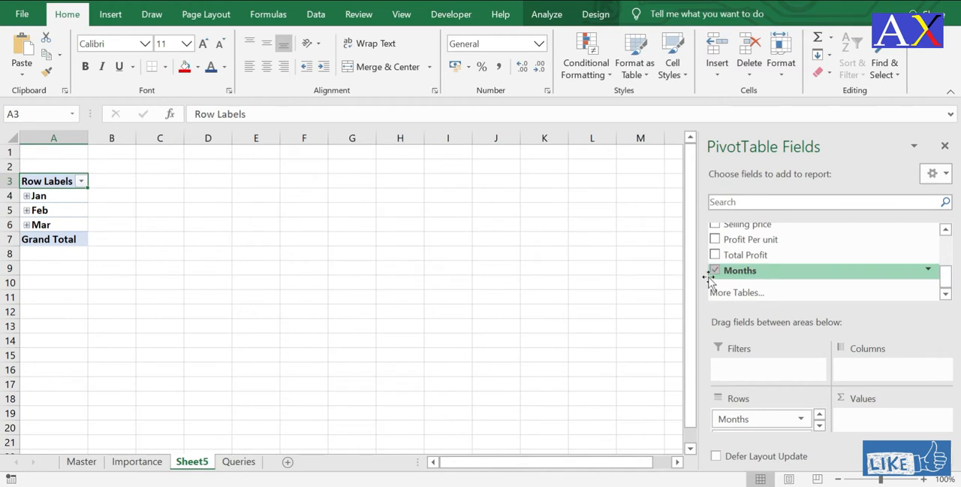
left_click(716, 271)
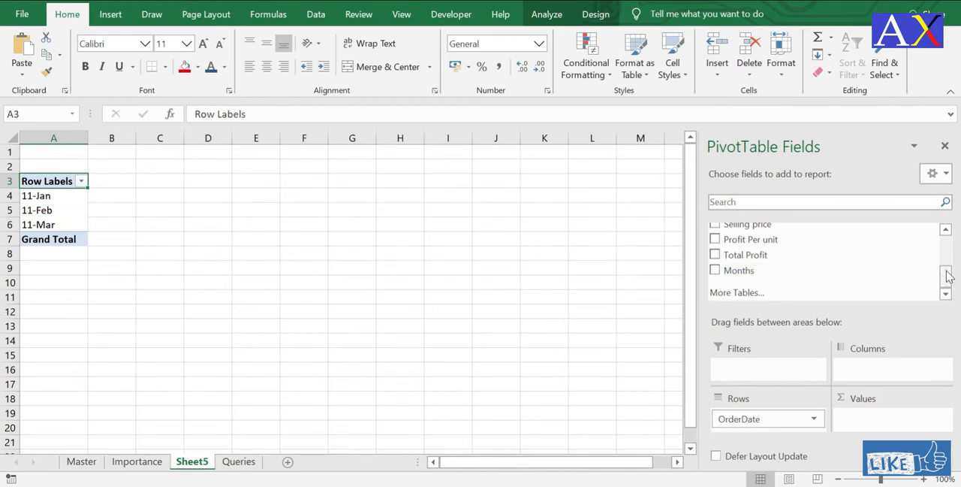
Step: Add Selling price to the pivot table's values as a sum and review the totals per date
left_click_drag(946, 279, 949, 269)
left_click_drag(751, 276, 877, 423)
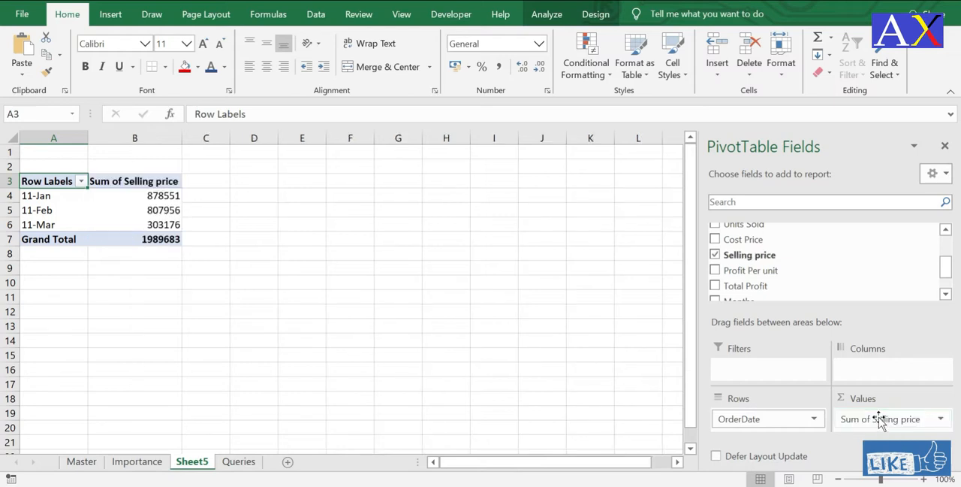
left_click(78, 200)
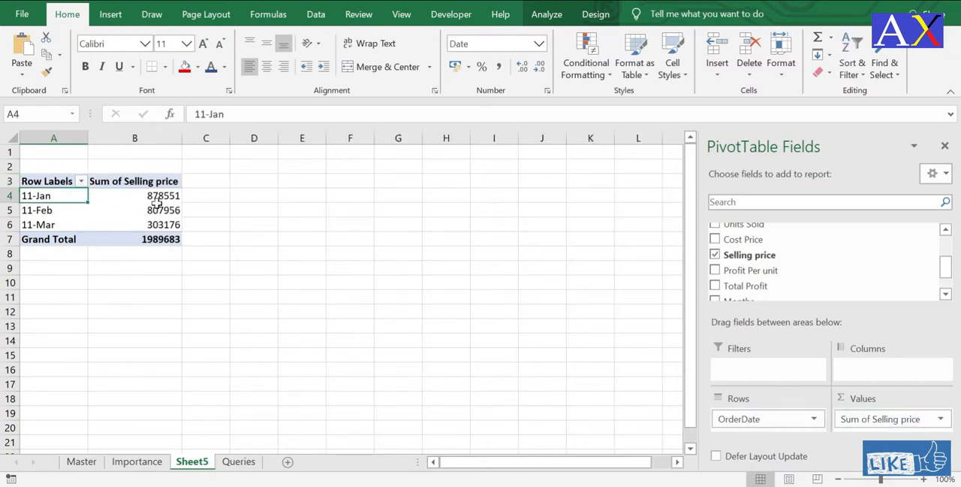
left_click(156, 199)
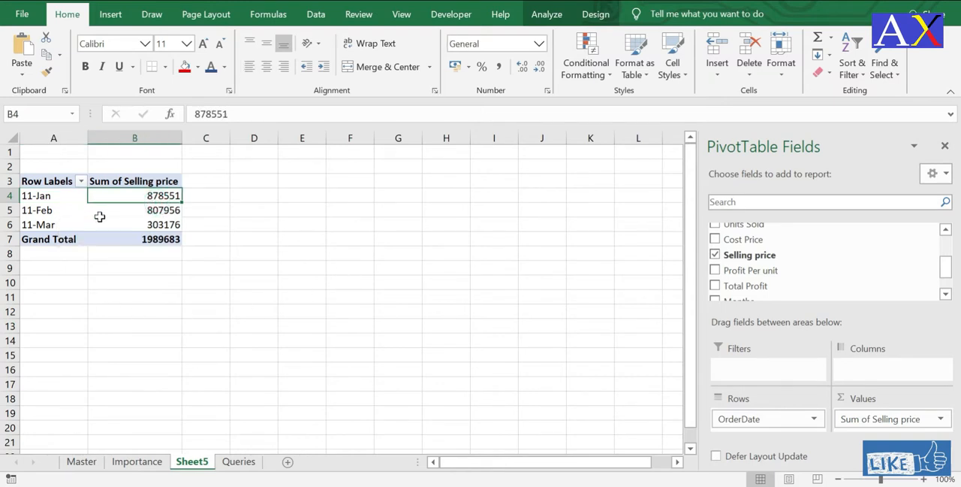
left_click(125, 213)
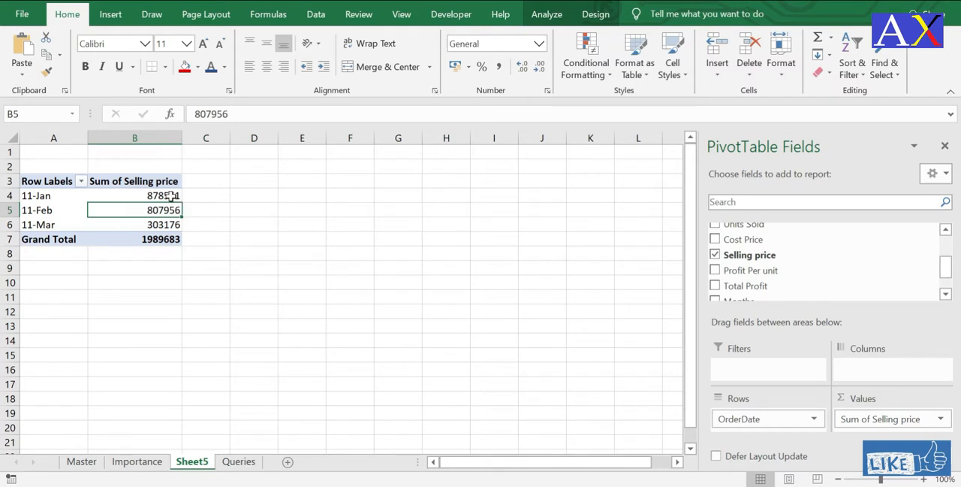
Step: Sort the pivot table's Sum of Selling price from largest to smallest
mouse_move(164, 196)
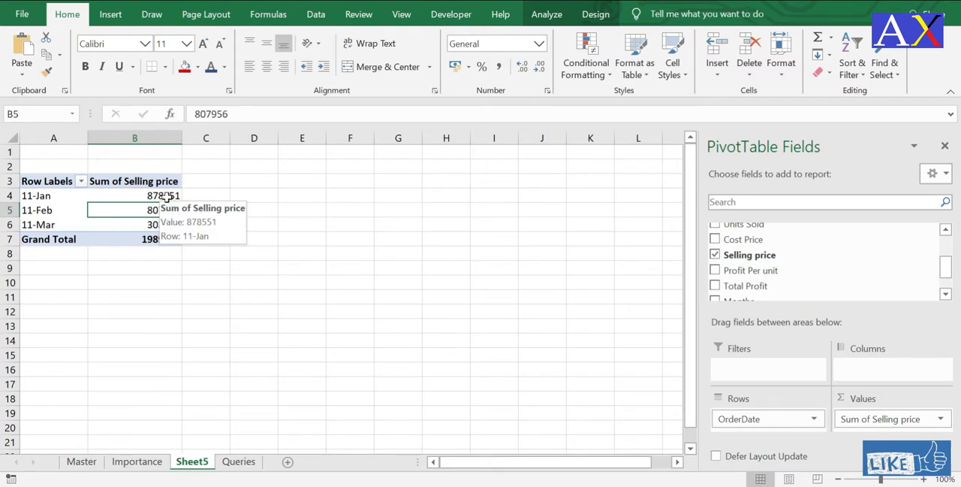
right_click(169, 196)
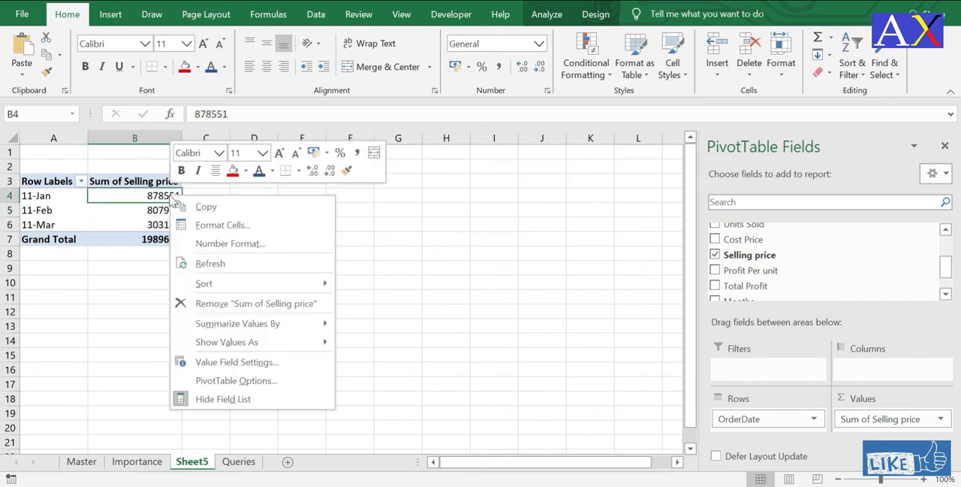
mouse_move(269, 284)
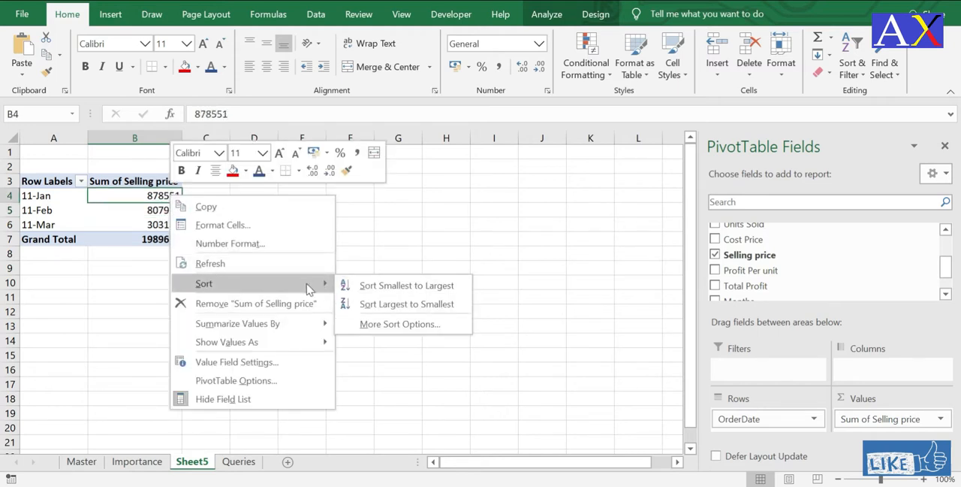
left_click(365, 306)
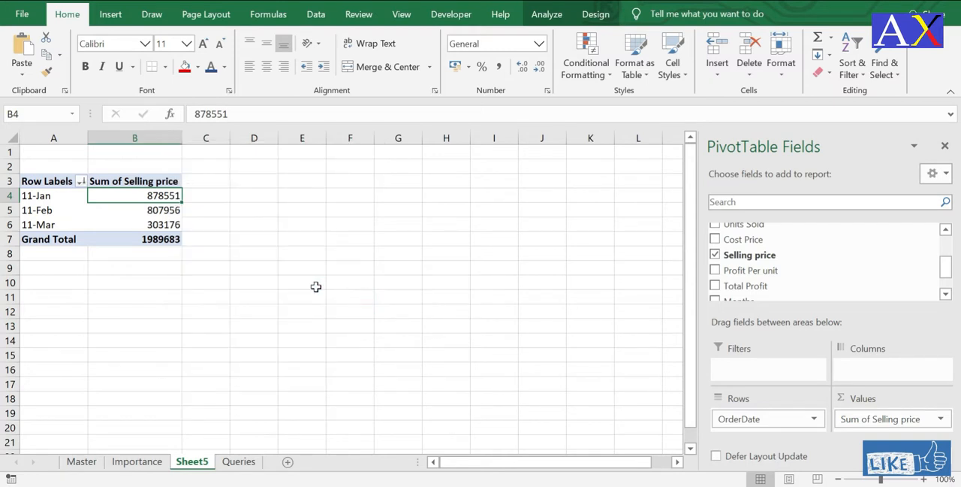
left_click(137, 220)
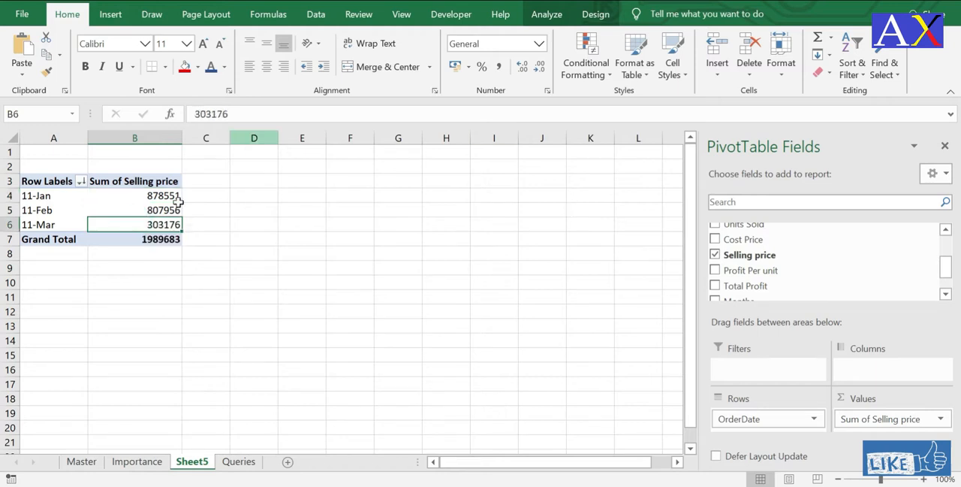
Step: Check the date and region question on the Queries sheet and add Region below OrderDate in the pivot table's rows
left_click(239, 463)
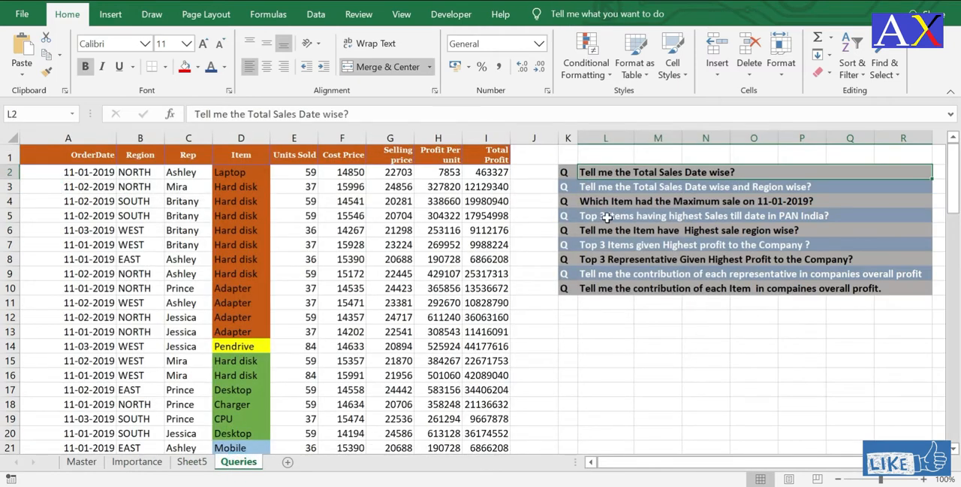
left_click(599, 190)
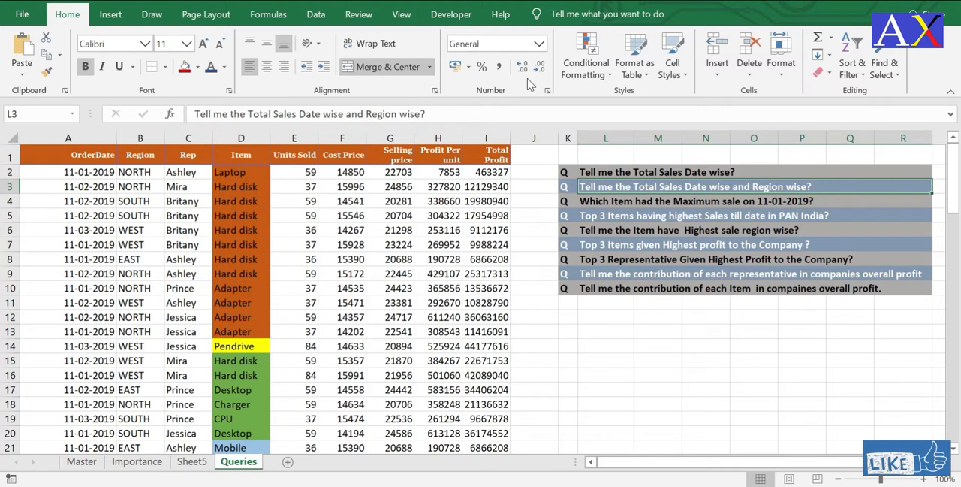
left_click(192, 465)
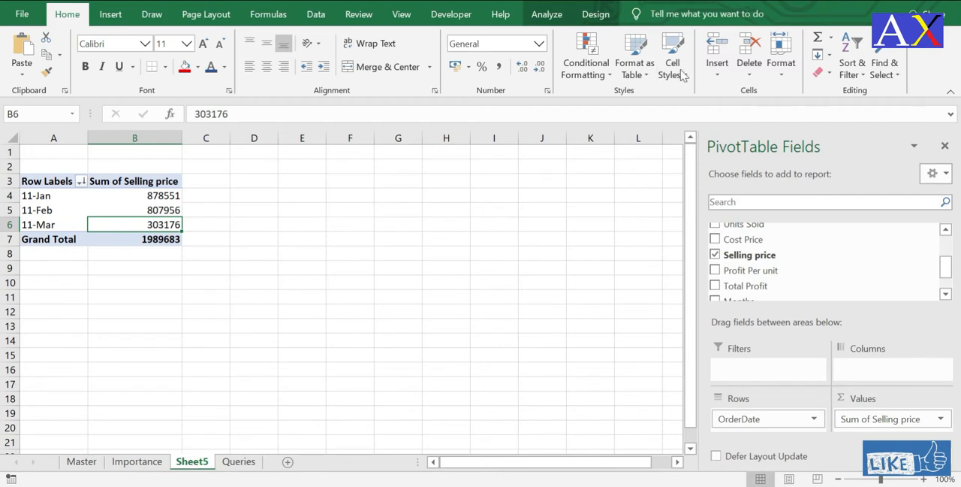
left_click_drag(951, 270, 954, 242)
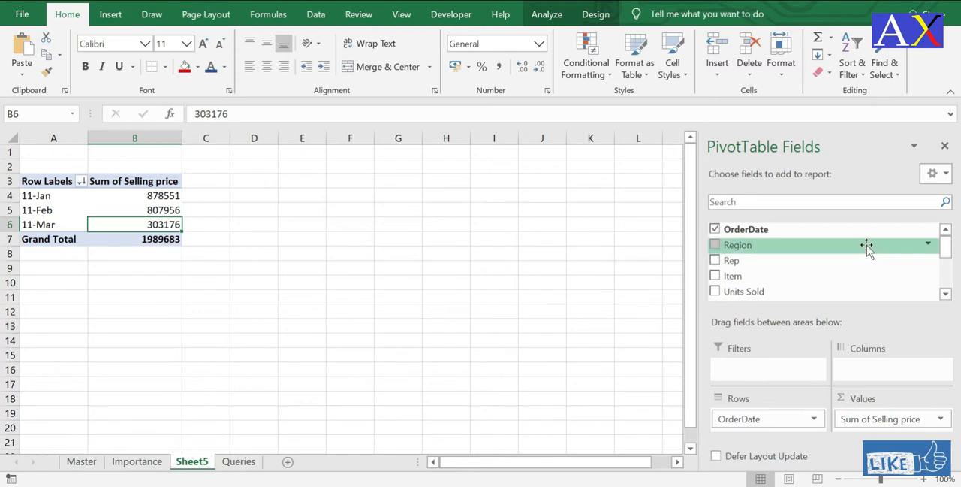
left_click_drag(741, 249, 746, 426)
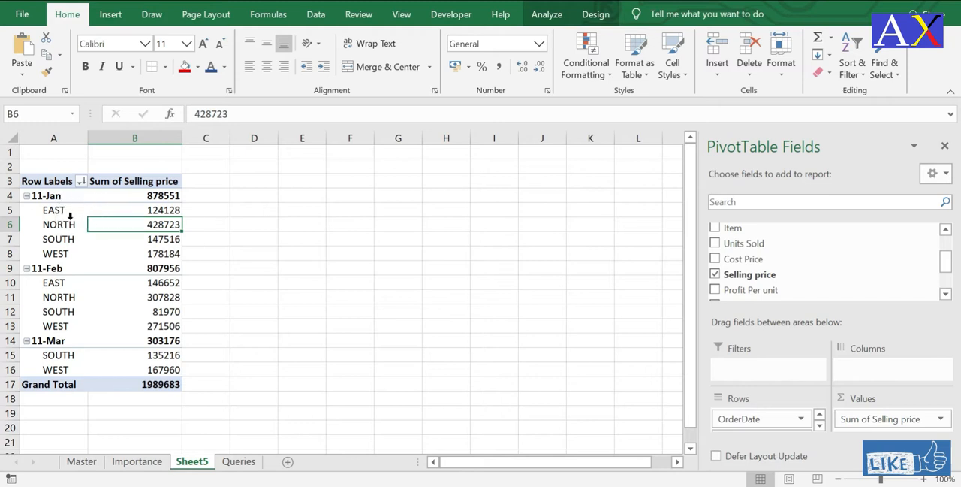
Step: Review the Sum of Selling price for each region under the dates in the pivot table
left_click_drag(45, 216, 72, 212)
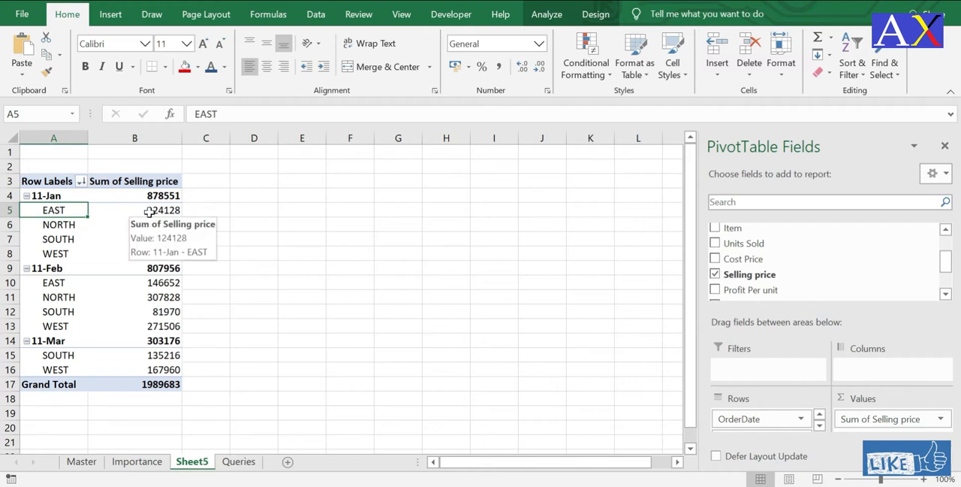
left_click(136, 212)
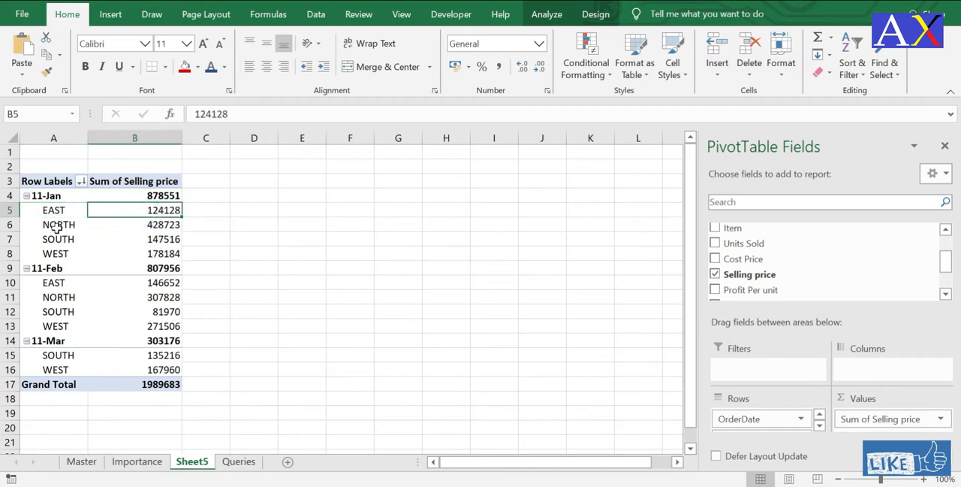
left_click(58, 225)
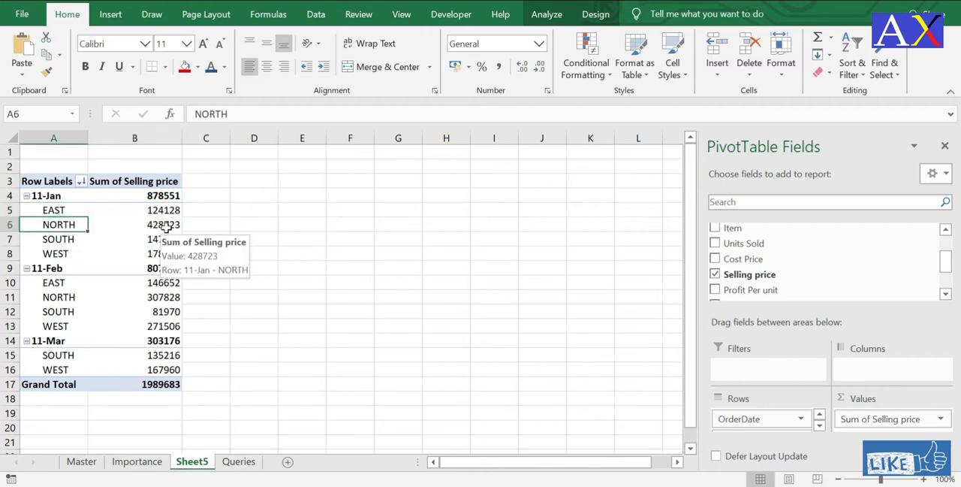
left_click(166, 229)
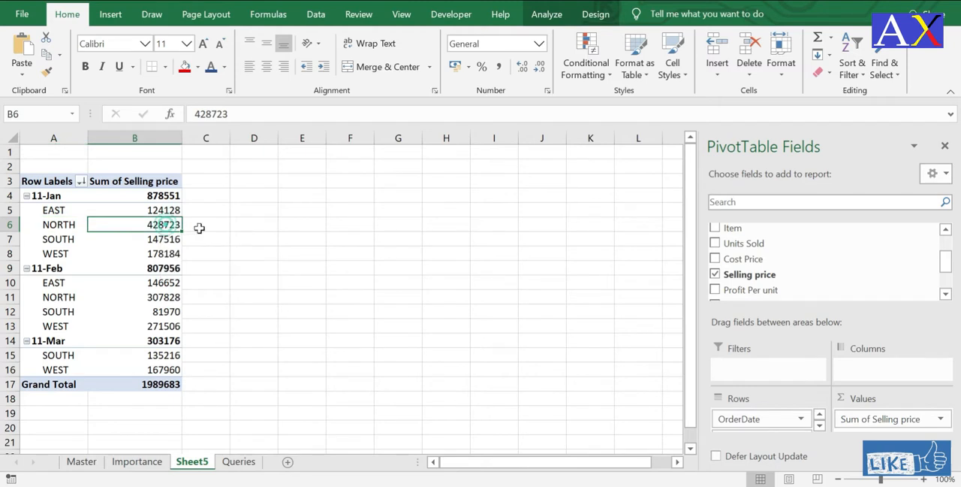
left_click(58, 238)
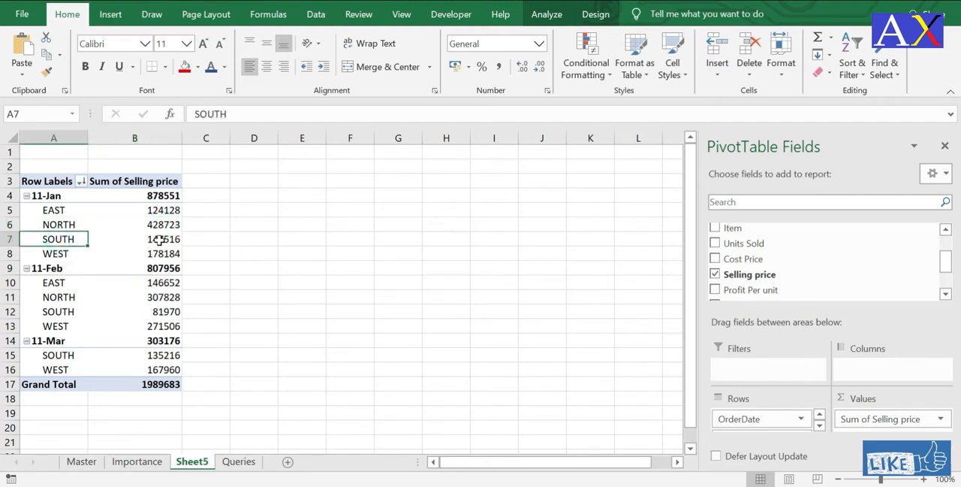
left_click(147, 240)
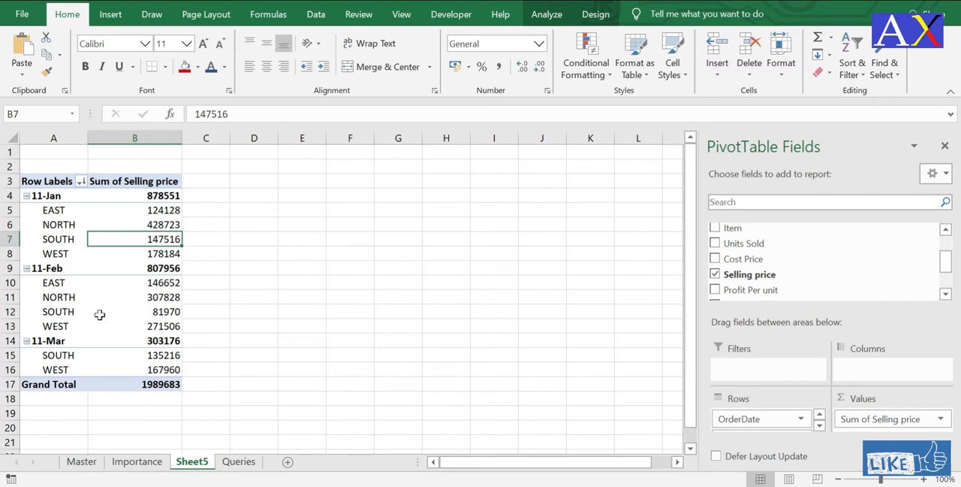
left_click(60, 295)
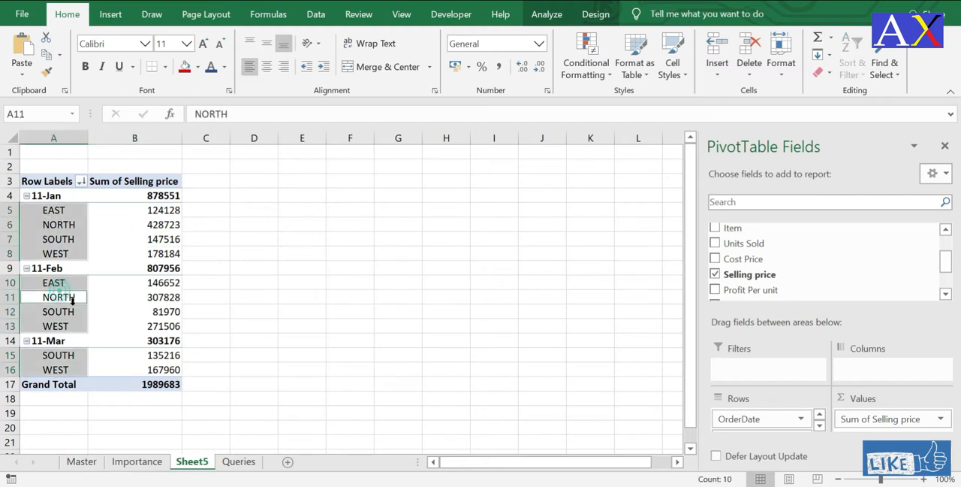
left_click(158, 328)
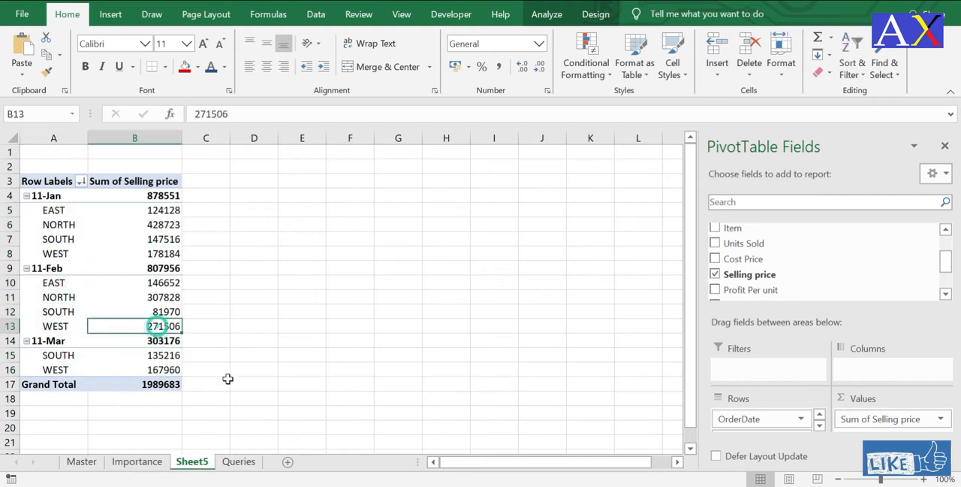
Step: Move Region from the pivot table's rows to its columns and review the selling price sums by date and region
left_click(65, 224)
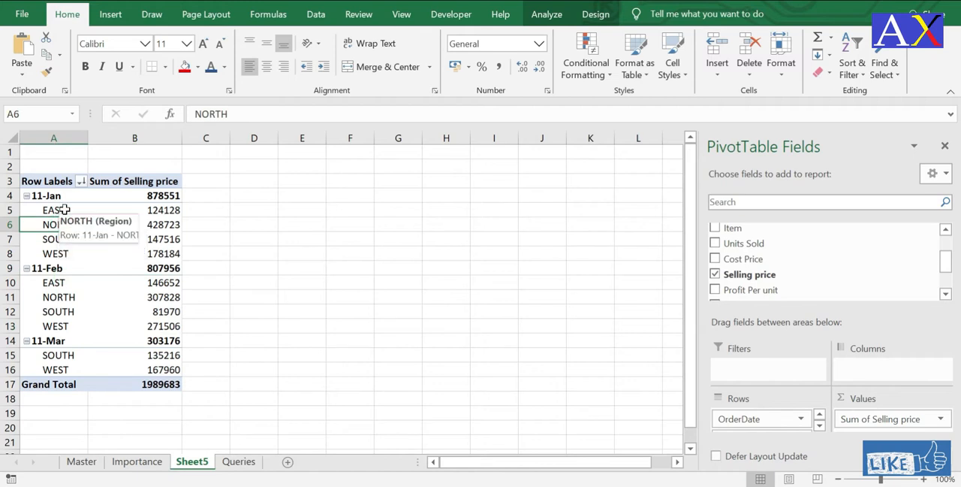
right_click(66, 213)
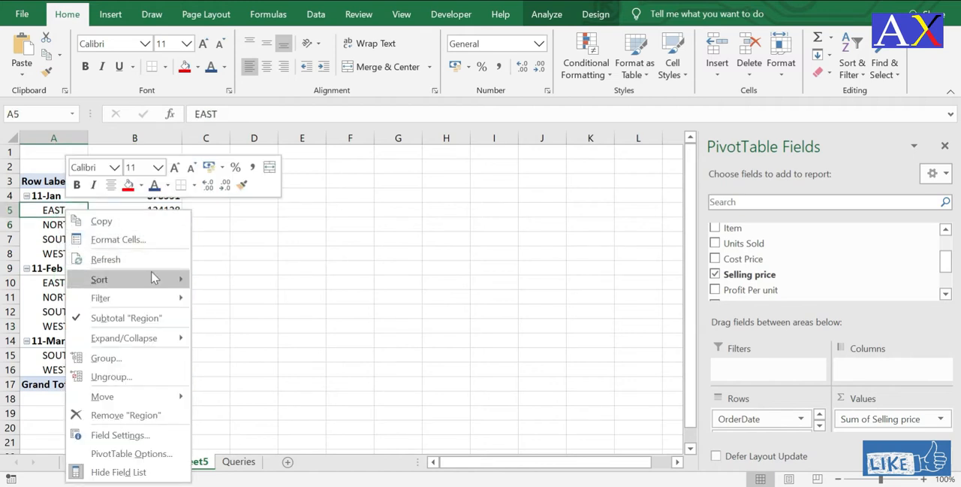
mouse_move(147, 398)
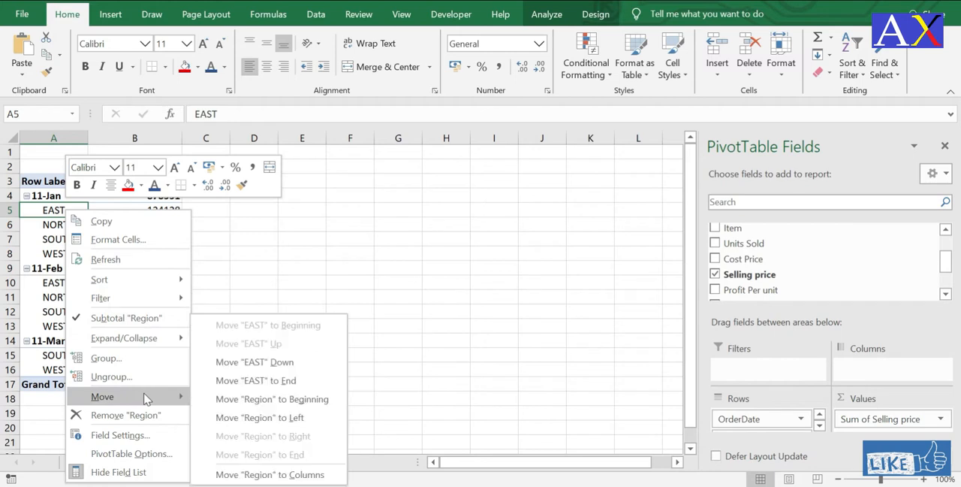
left_click(298, 473)
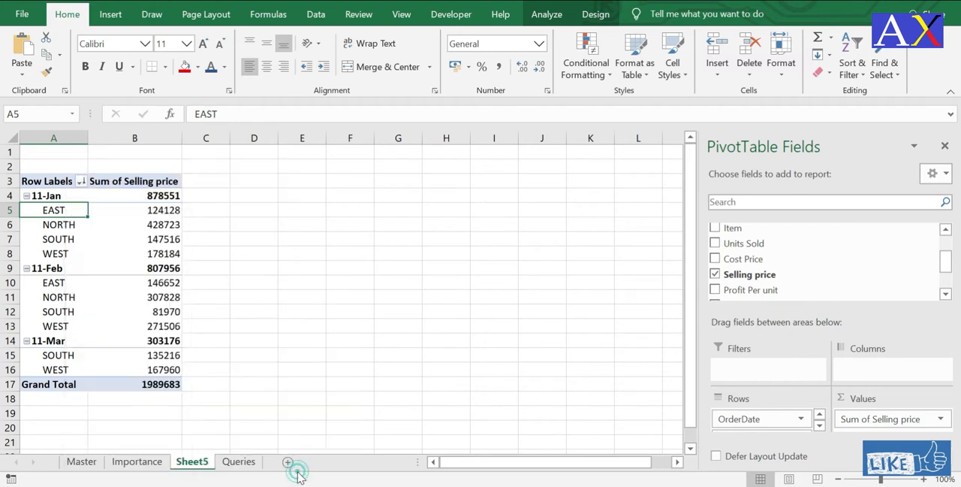
left_click(171, 212)
left_click(174, 237)
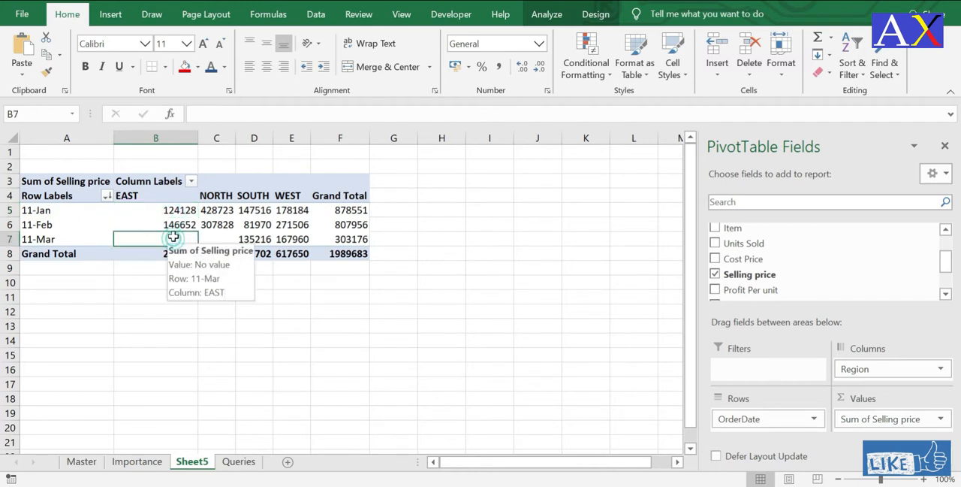
left_click(173, 225)
left_click(172, 211)
key("Down")
key("Right")
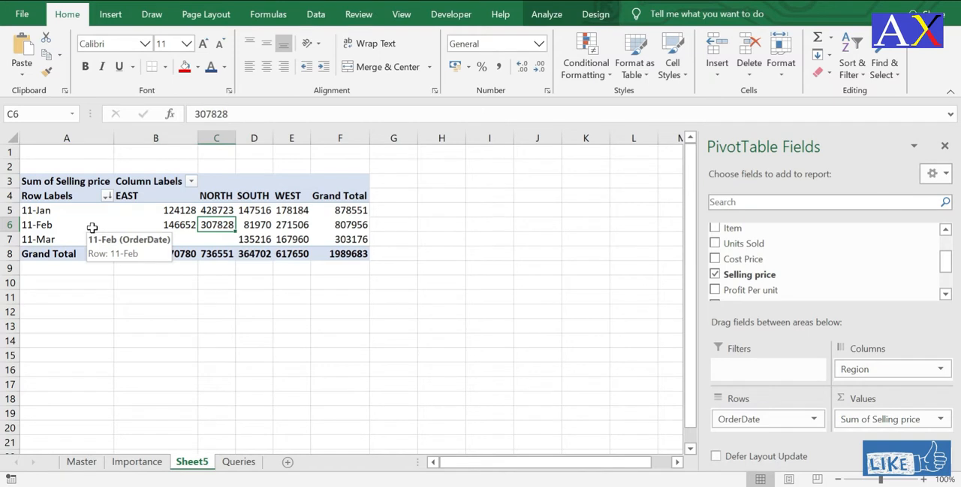
Step: Check the question on the item with maximum sale on 11-01-2019 in the Queries sheet, then remove OrderDate and Region from the pivot table
left_click(239, 461)
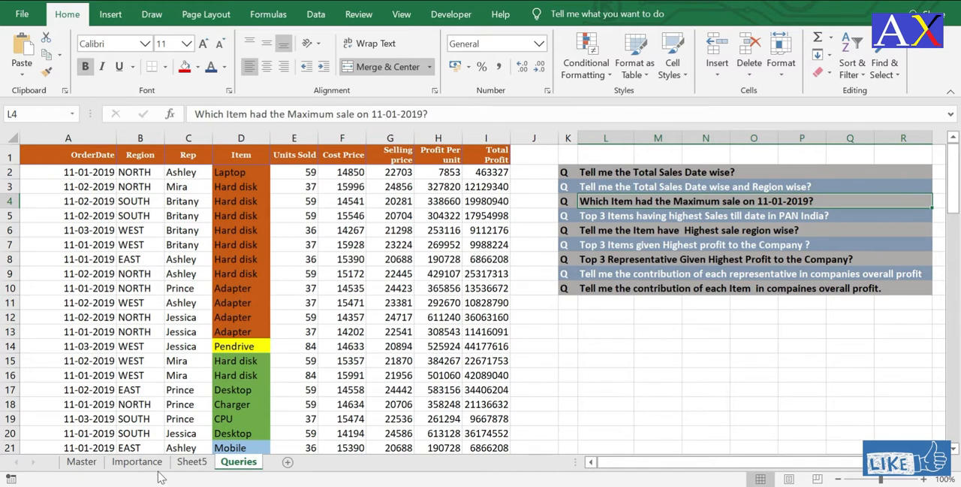
left_click(190, 461)
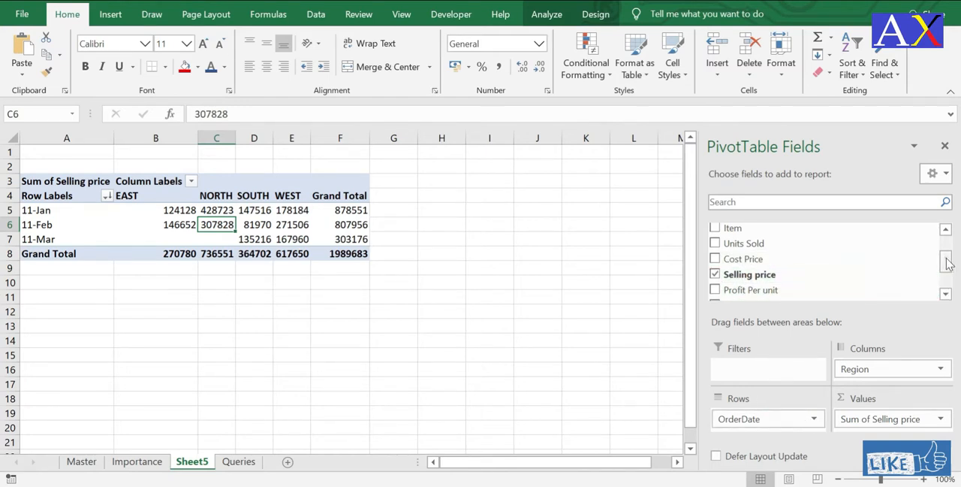
left_click_drag(946, 262, 946, 241)
left_click(716, 230)
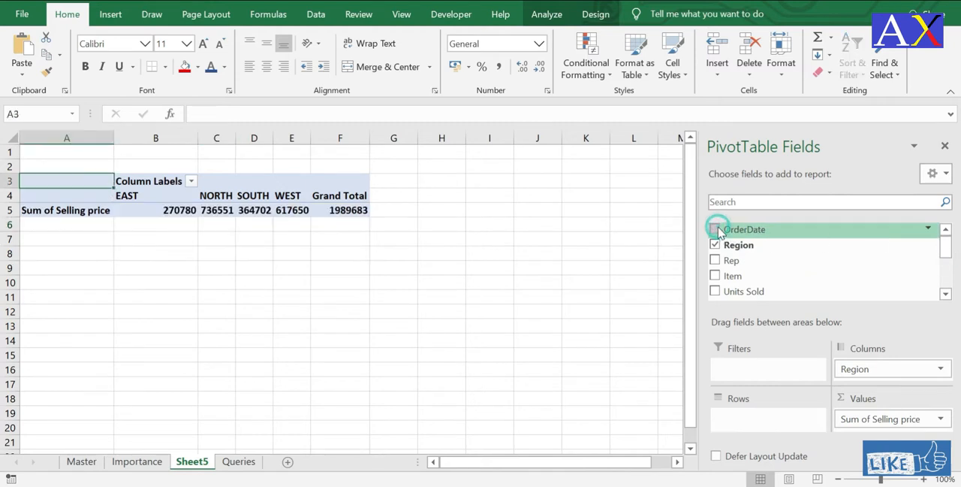
left_click(716, 245)
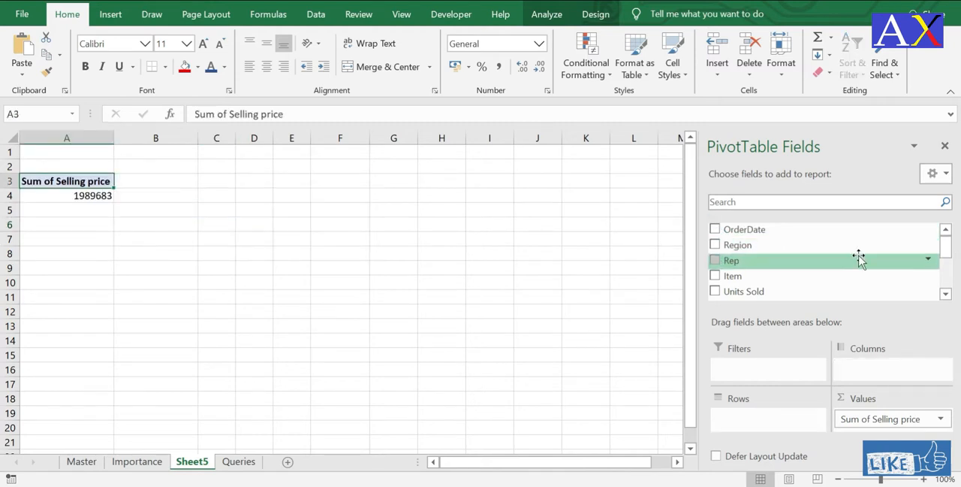
Step: Place Item in the pivot table's rows and OrderDate in its filters
left_click_drag(719, 278, 741, 421)
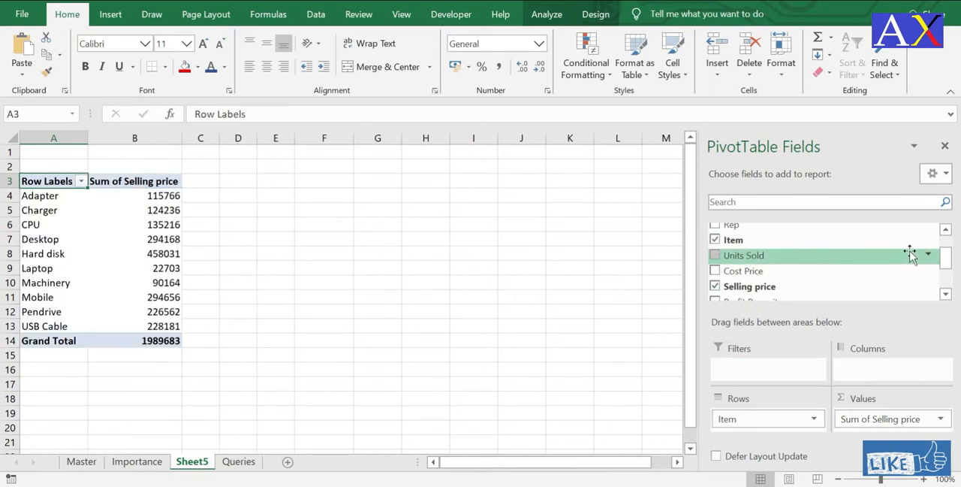
left_click_drag(946, 259, 945, 243)
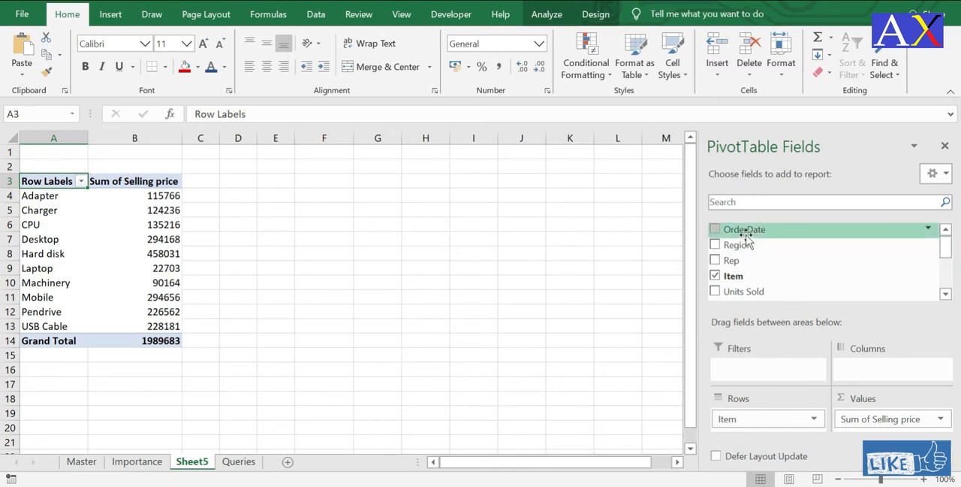
left_click_drag(747, 230, 749, 368)
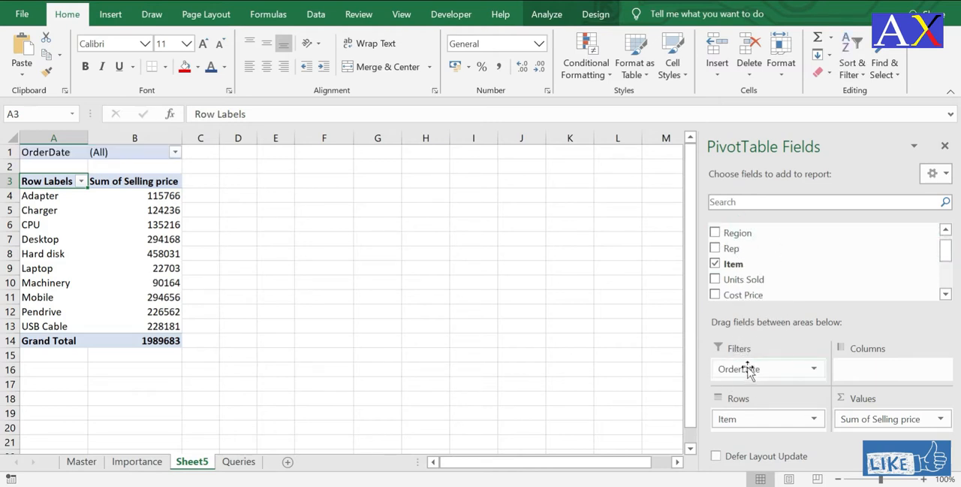
Step: Filter the pivot table's OrderDate to 11-Jan only, with multiple item selection enabled
left_click(176, 152)
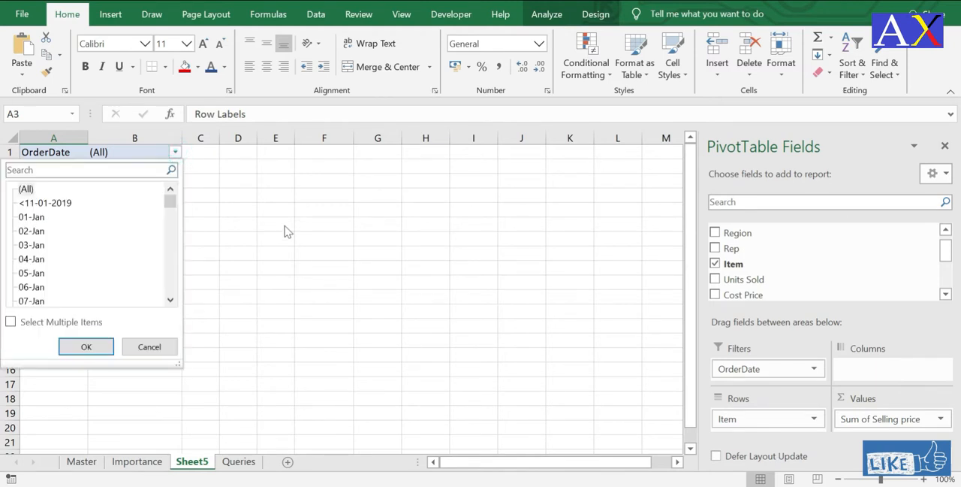
left_click(10, 323)
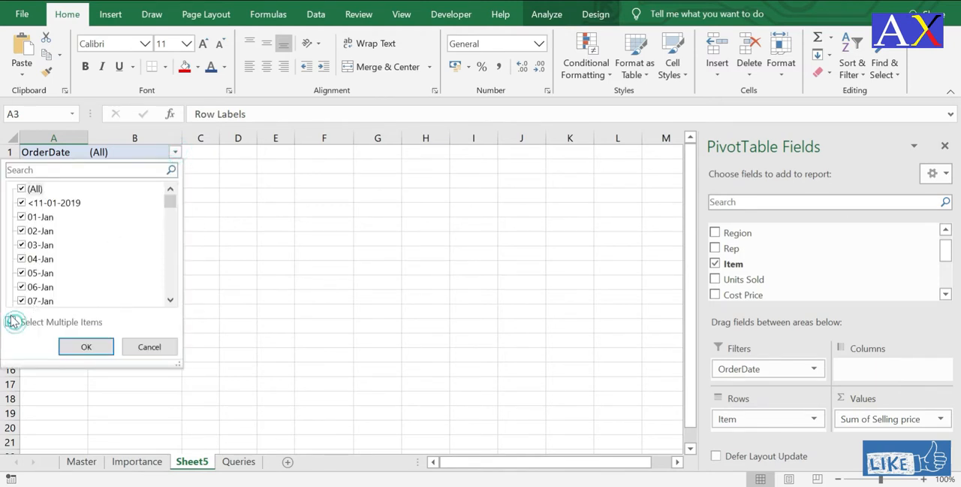
left_click(22, 189)
left_click_drag(171, 200, 171, 212)
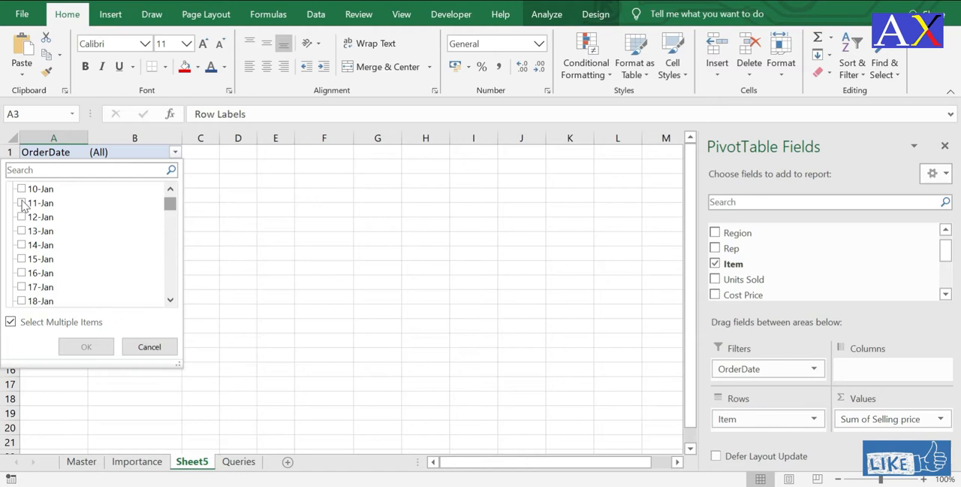
left_click(22, 203)
left_click(95, 344)
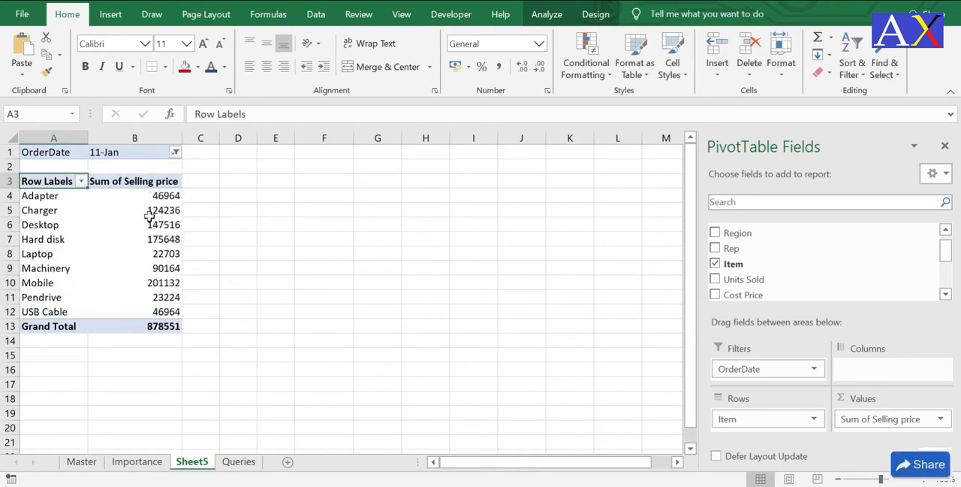
Step: Sort the items by Sum of Selling price from largest to smallest and review the ranking for the filtered date
left_click(150, 215)
right_click(156, 229)
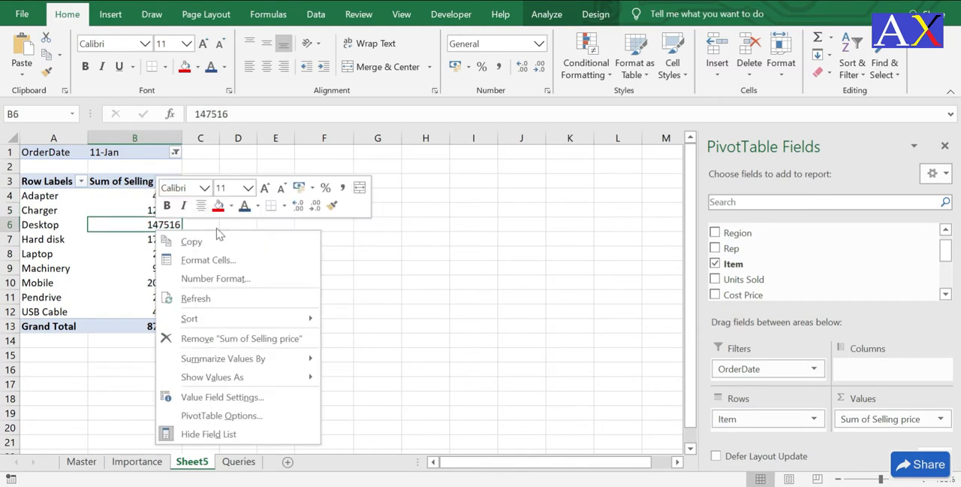
left_click(302, 316)
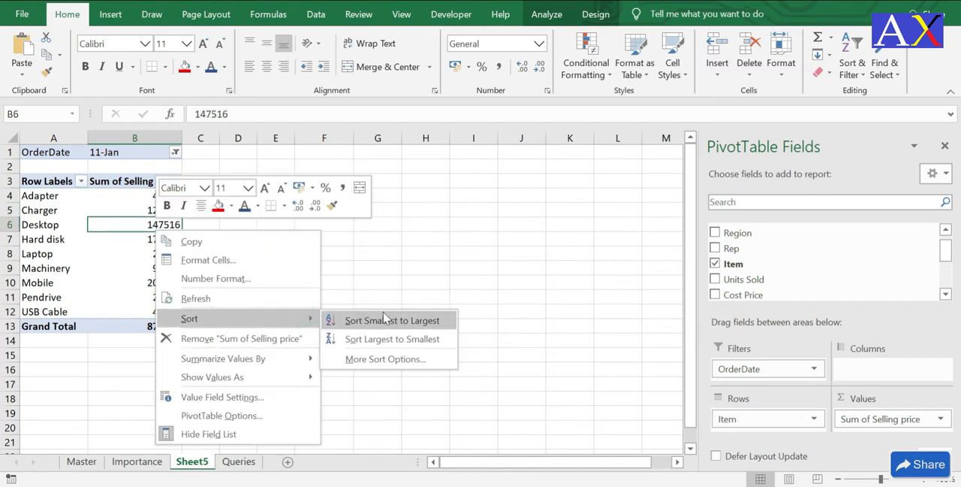
left_click(390, 341)
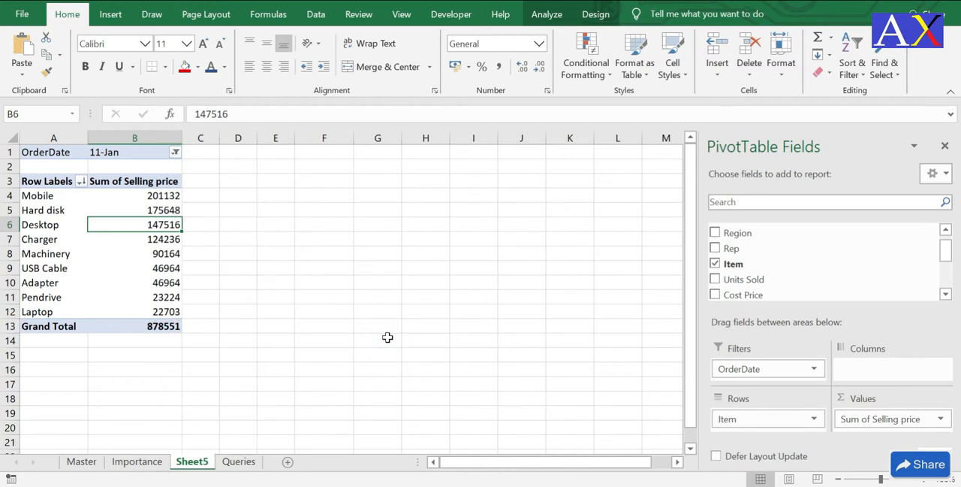
left_click(35, 195)
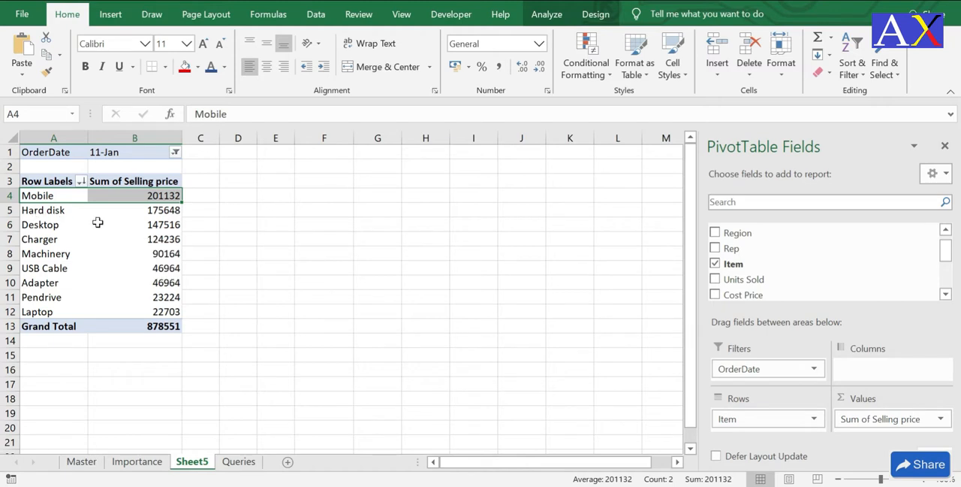
left_click(60, 213)
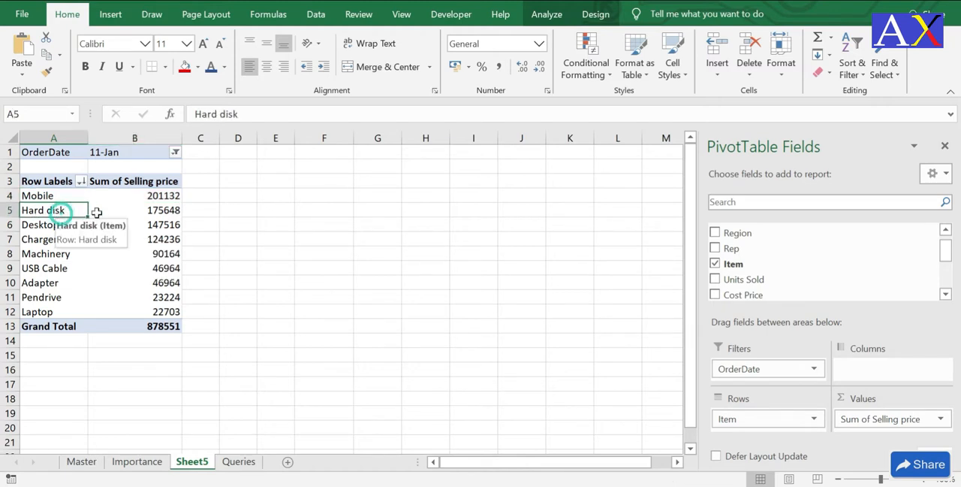
left_click(113, 213)
left_click(37, 224)
left_click(58, 239)
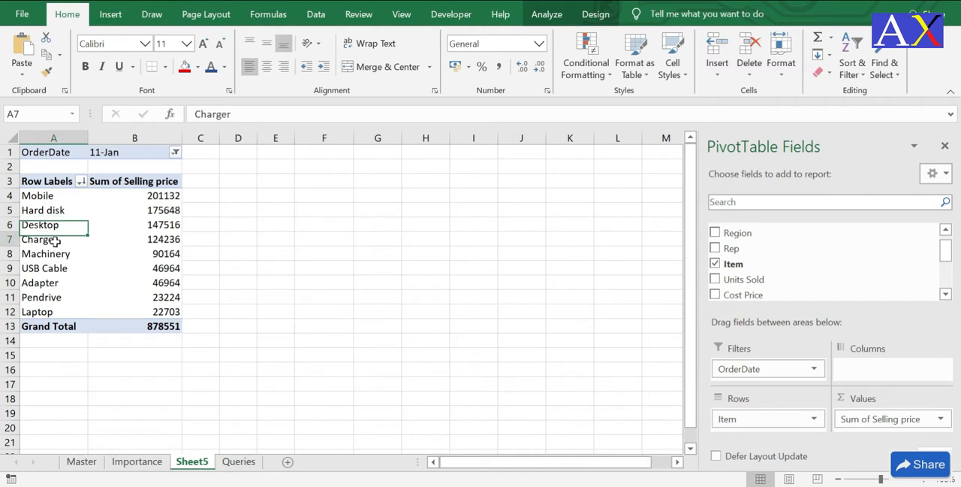
left_click(139, 258)
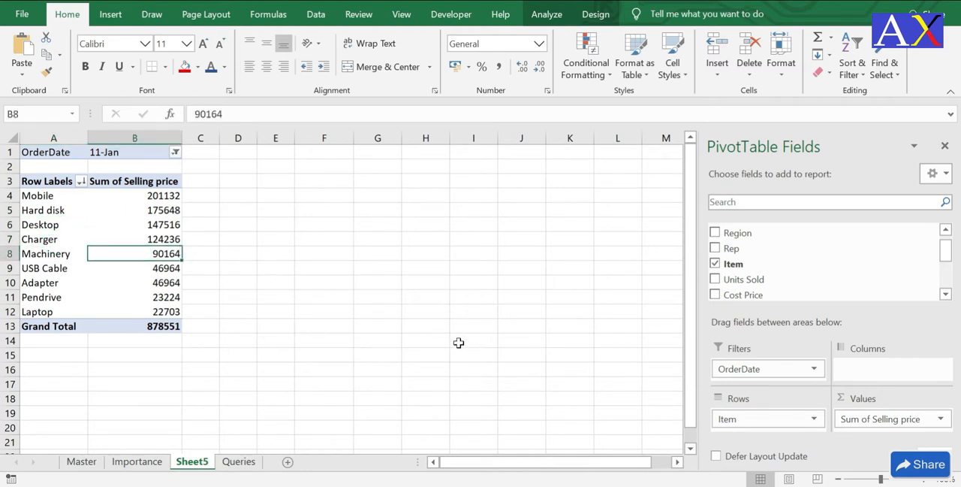
Step: Read the question about the top 3 items with highest sales on the Queries sheet and return to the pivot table on Sheet5
left_click(240, 460)
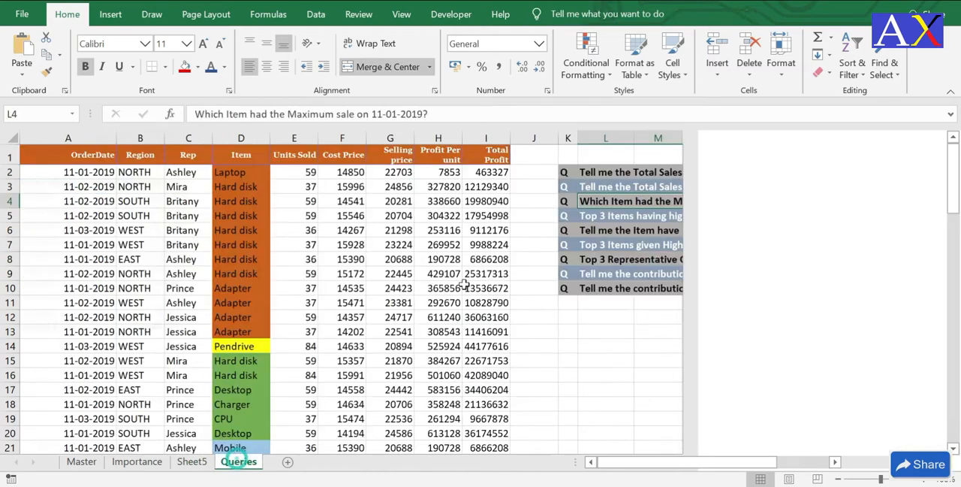
left_click(632, 215)
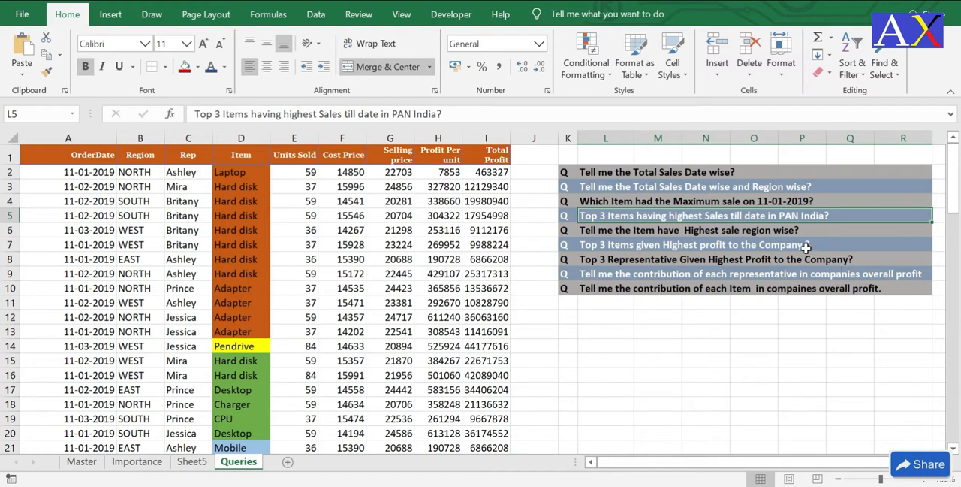
left_click(192, 461)
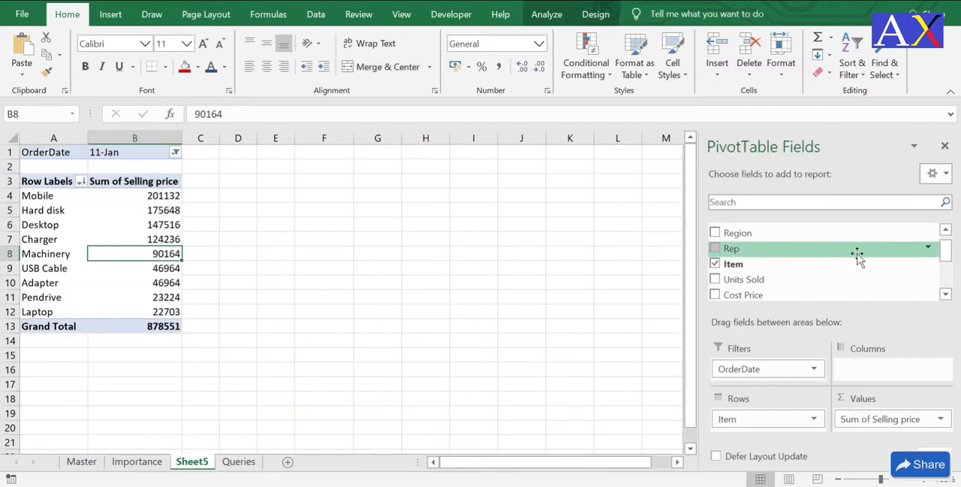
Step: Remove OrderDate from the pivot table's filters and sort the items by Sum of Selling price from largest to smallest
left_click_drag(814, 367, 797, 267)
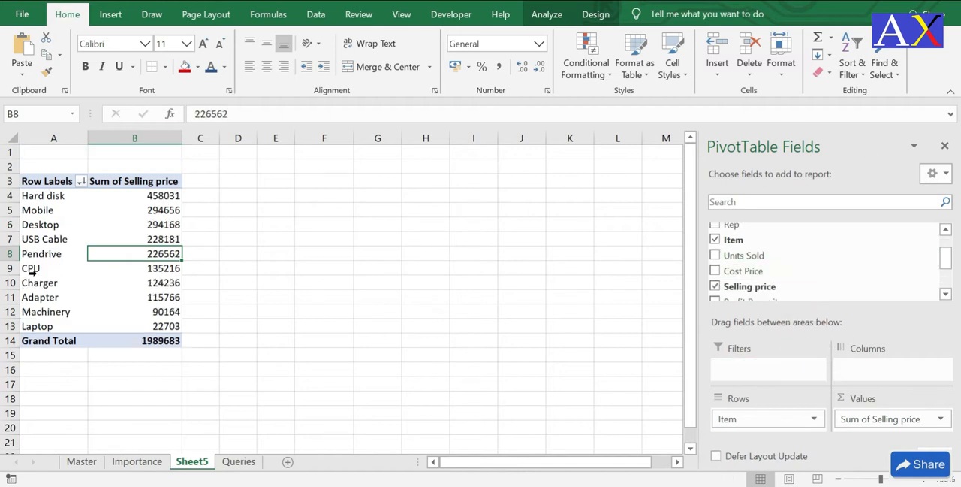
right_click(153, 208)
mouse_move(263, 299)
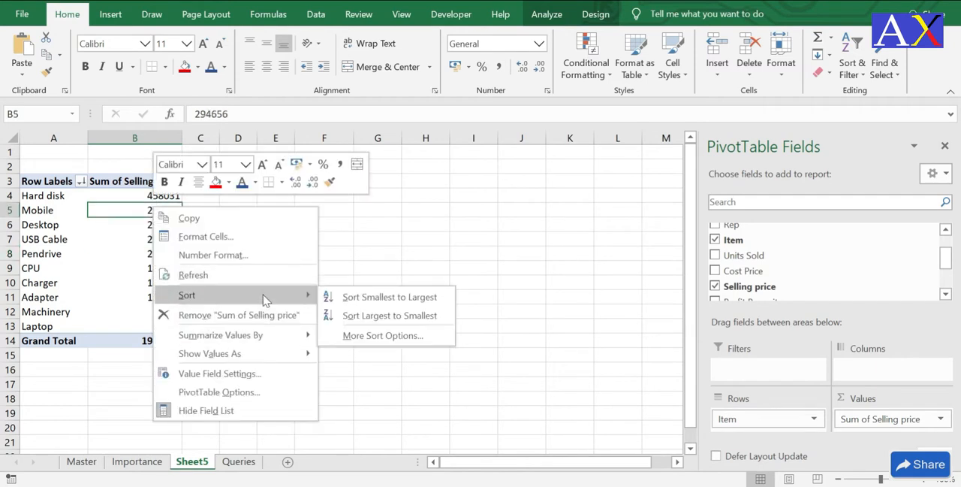
left_click(368, 315)
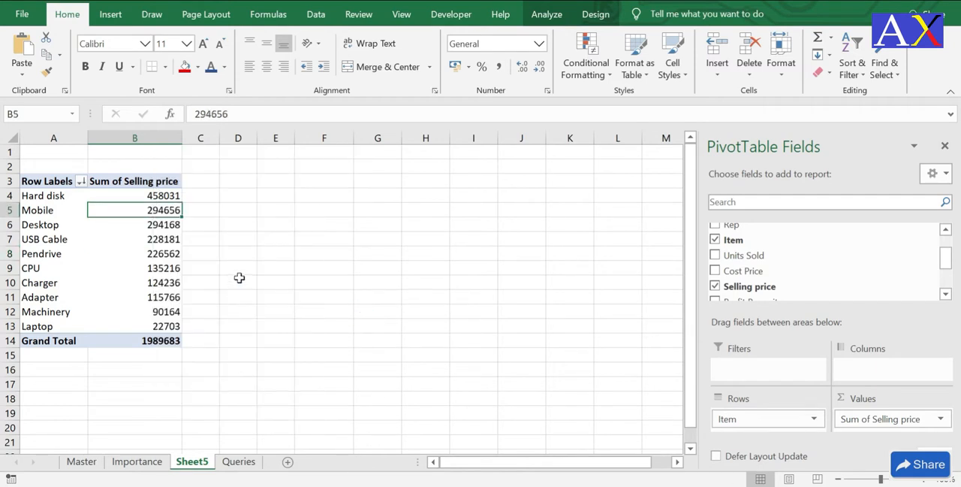
left_click(170, 196)
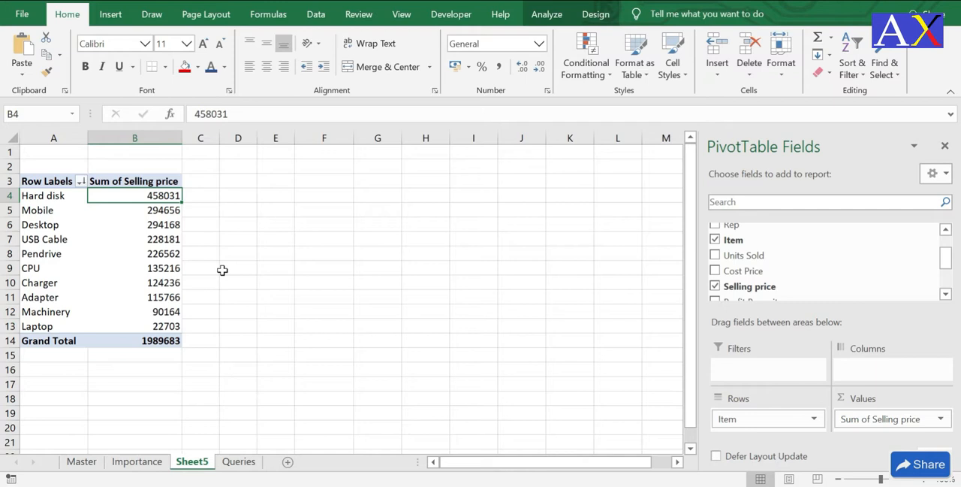
left_click(245, 225)
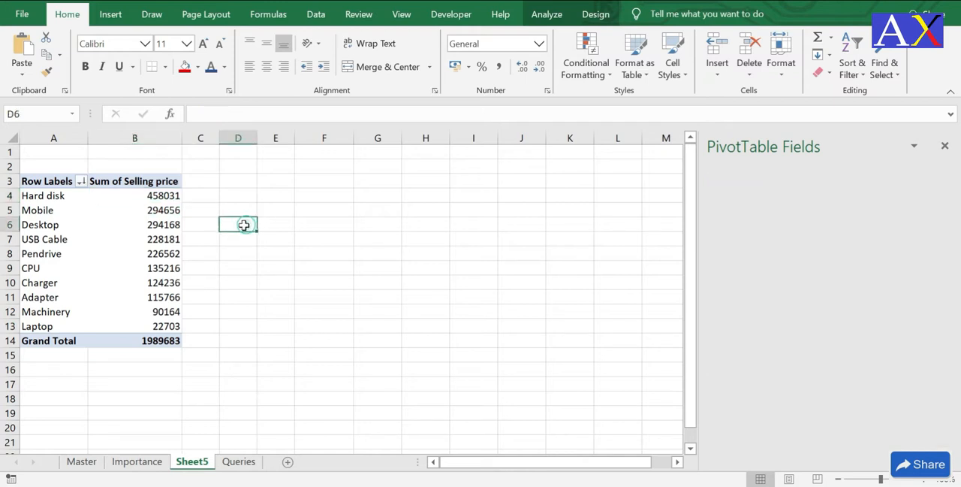
Step: Format the items' Sum of Selling price values in B4:B13 as Currency
left_click(162, 200)
left_click_drag(162, 203, 141, 324)
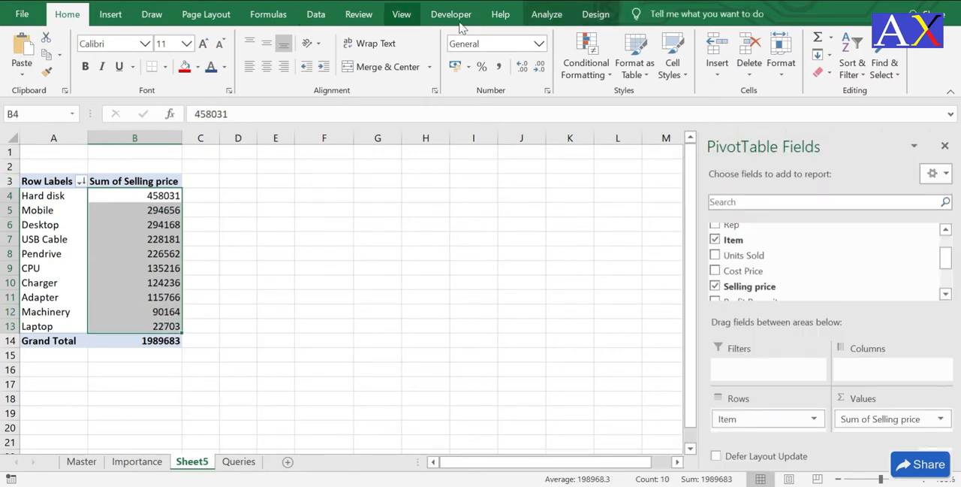
left_click(538, 44)
left_click(539, 144)
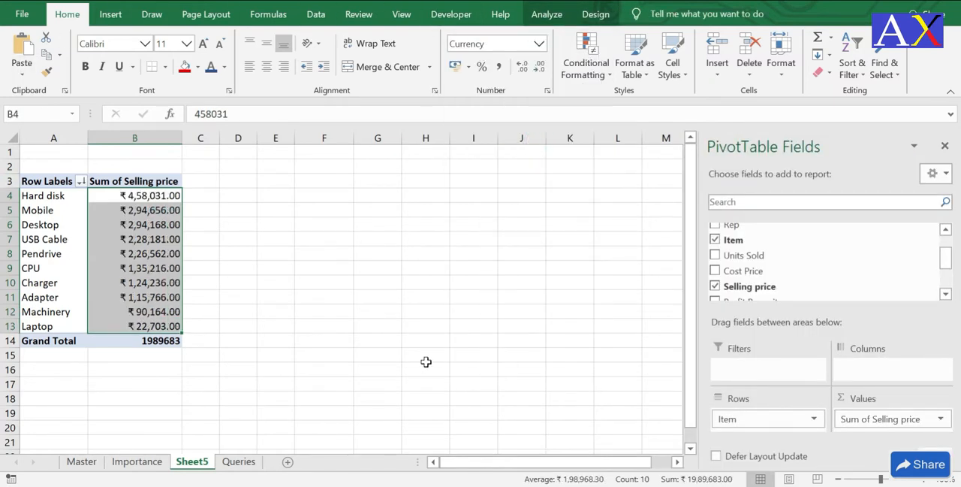
left_click(350, 229)
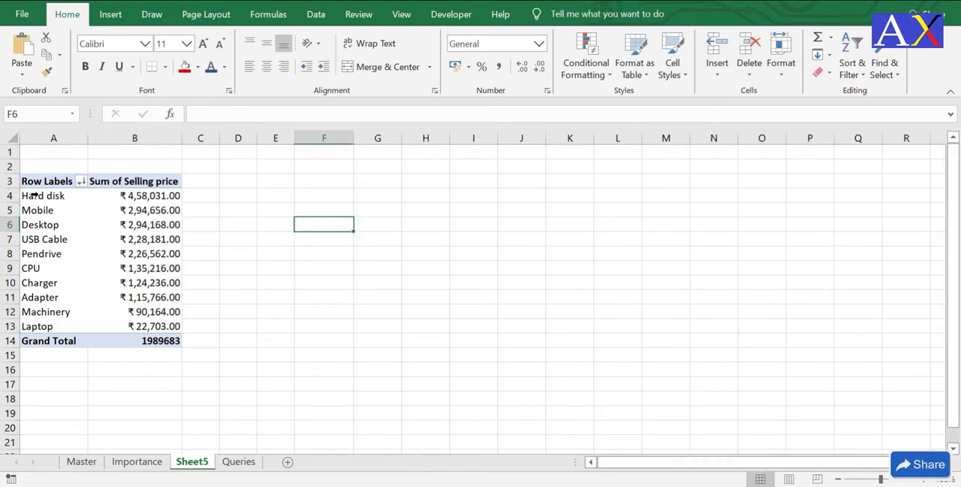
Step: Format the pivot table's Grand Total in B14 as Currency
left_click_drag(45, 182, 164, 338)
left_click(154, 340)
left_click(538, 47)
left_click(491, 133)
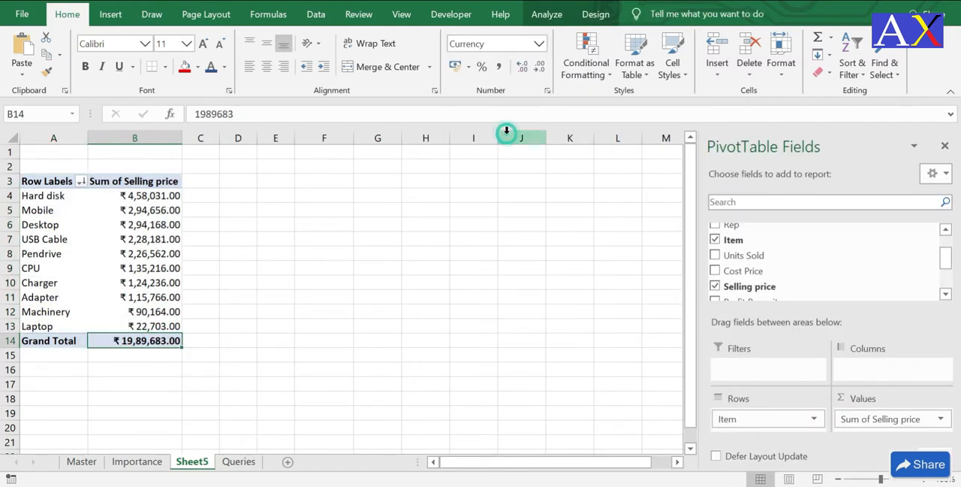
left_click(478, 256)
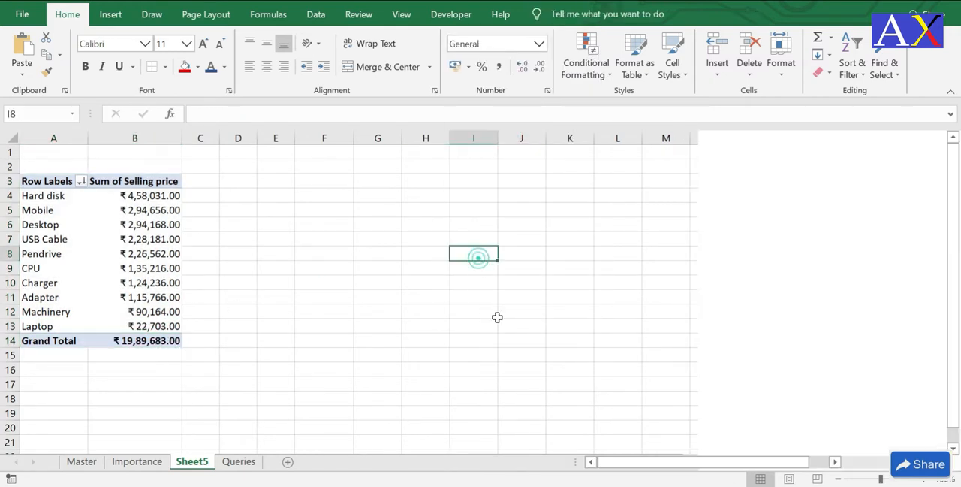
Step: Read the question about the item with the highest sale region wise on the Queries sheet and return to Sheet5
left_click(239, 461)
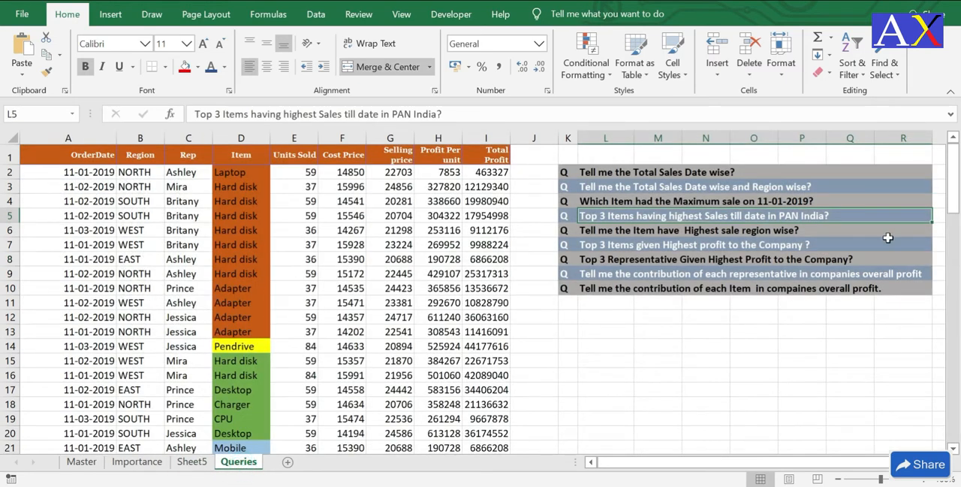
left_click(635, 232)
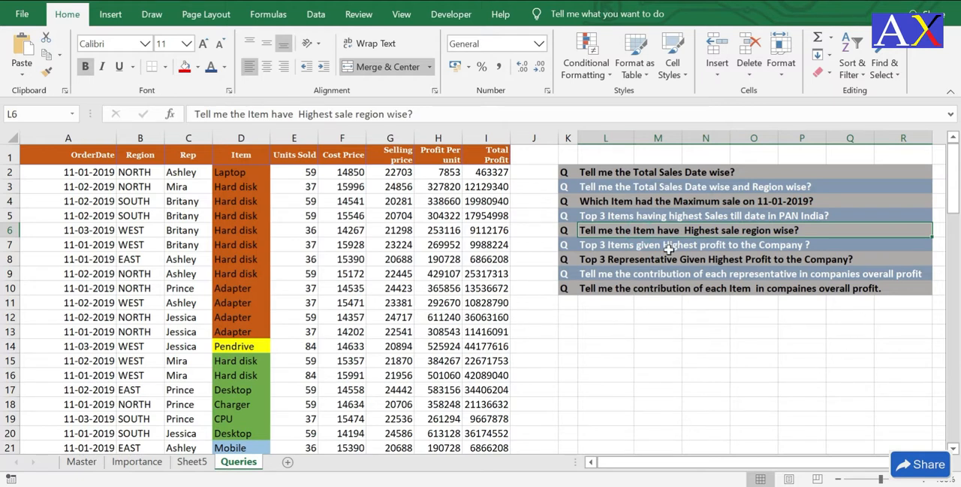
left_click(192, 461)
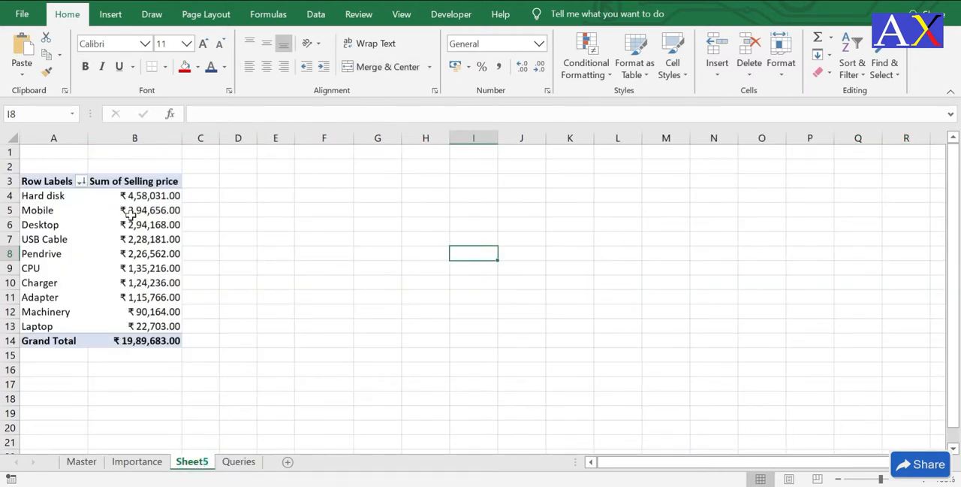
Step: Add Region to the pivot table below Item in the rows and move it to the columns
left_click(141, 222)
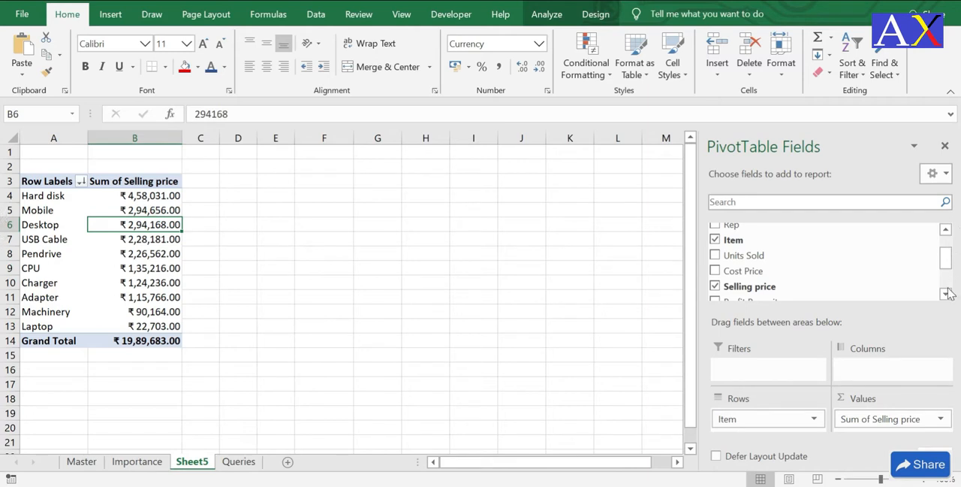
left_click_drag(946, 258, 946, 239)
left_click_drag(735, 251, 757, 427)
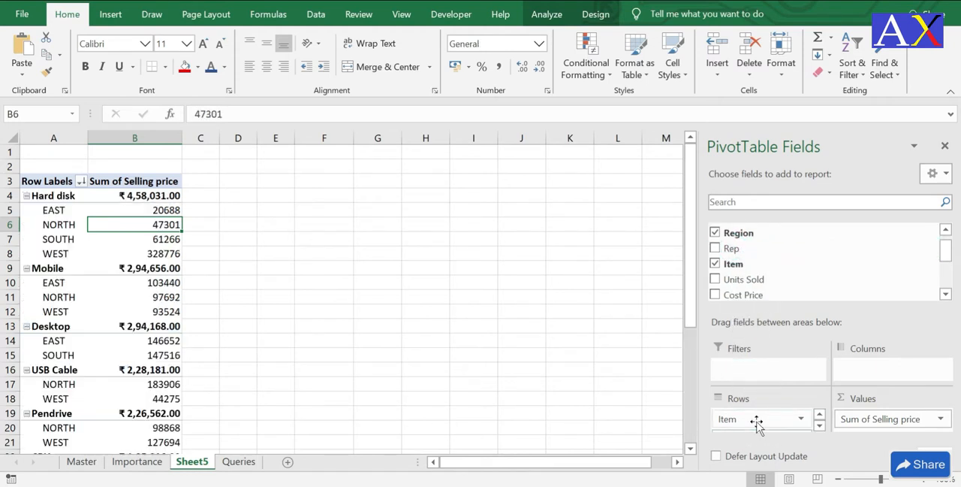
right_click(64, 227)
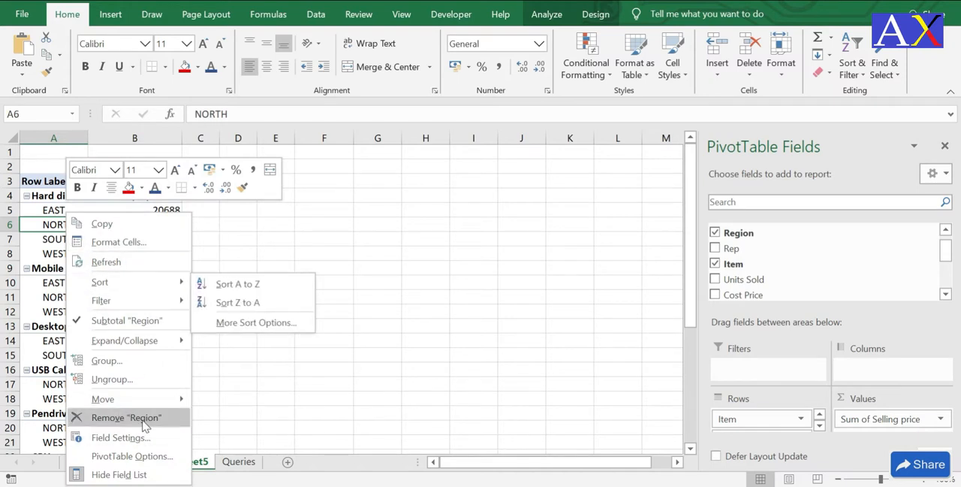
mouse_move(154, 398)
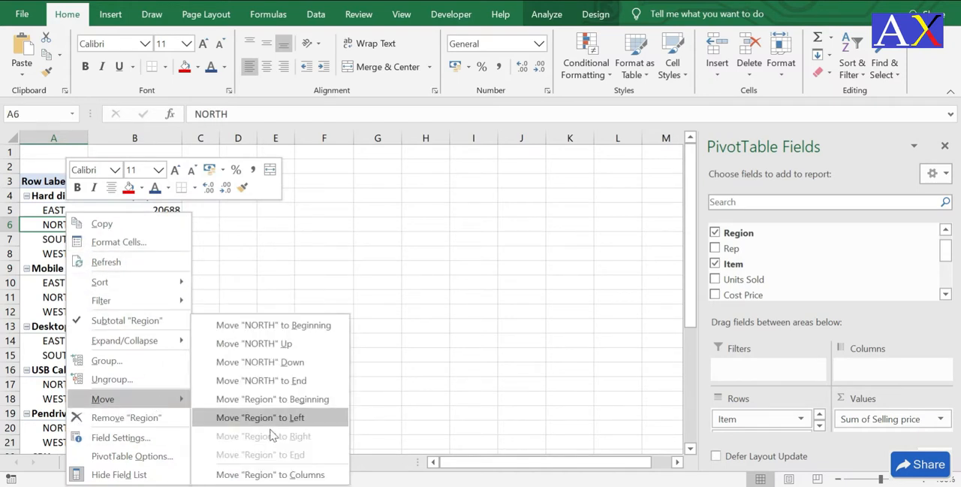
left_click(285, 475)
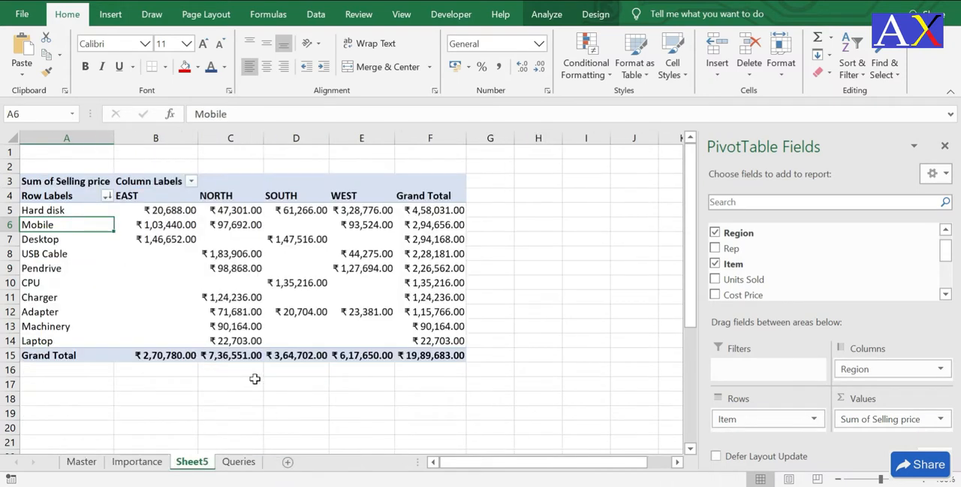
Step: Examine the items' sales per region, following the Hard disk row across the regions and the Grand Total column downwards
left_click(159, 234)
left_click(81, 213)
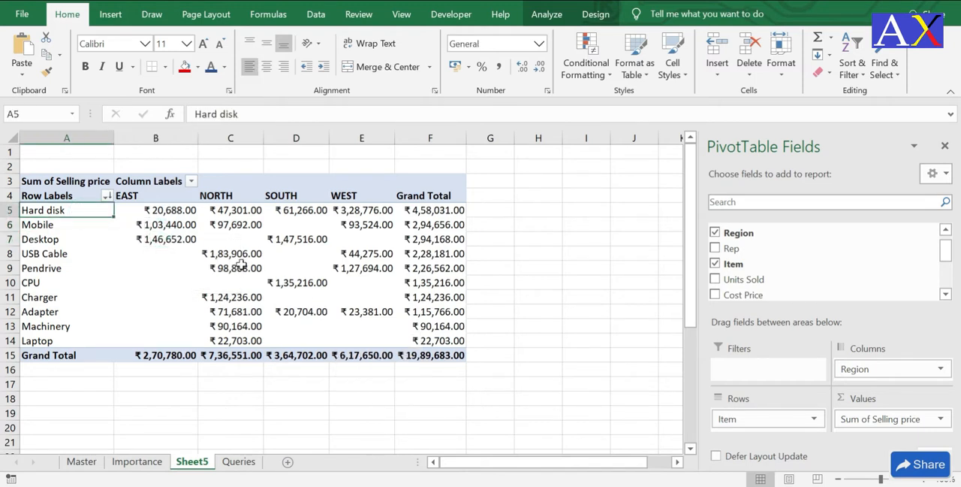
left_click(78, 228)
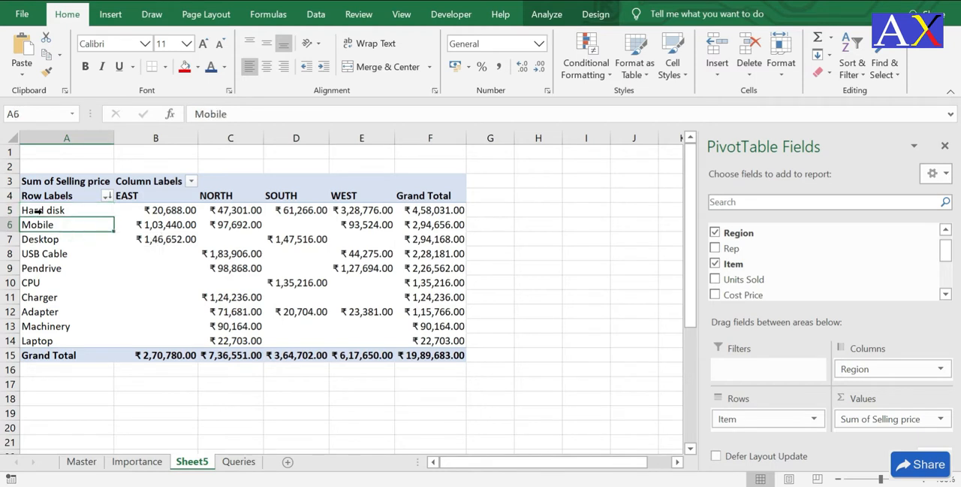
left_click(49, 210)
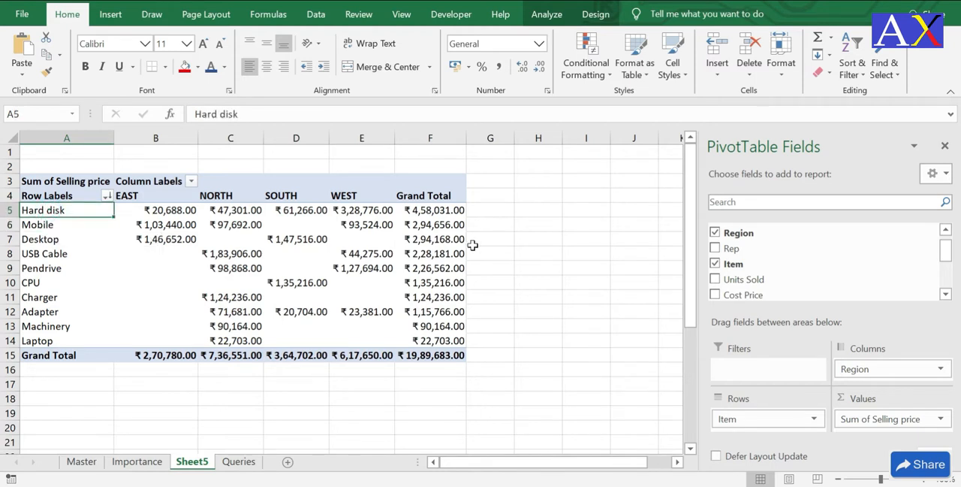
key("Right")
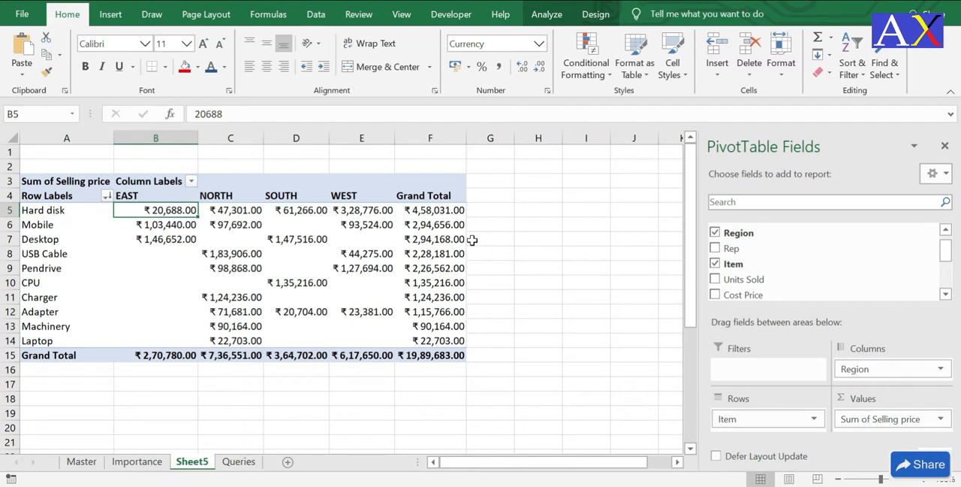
key("Right")
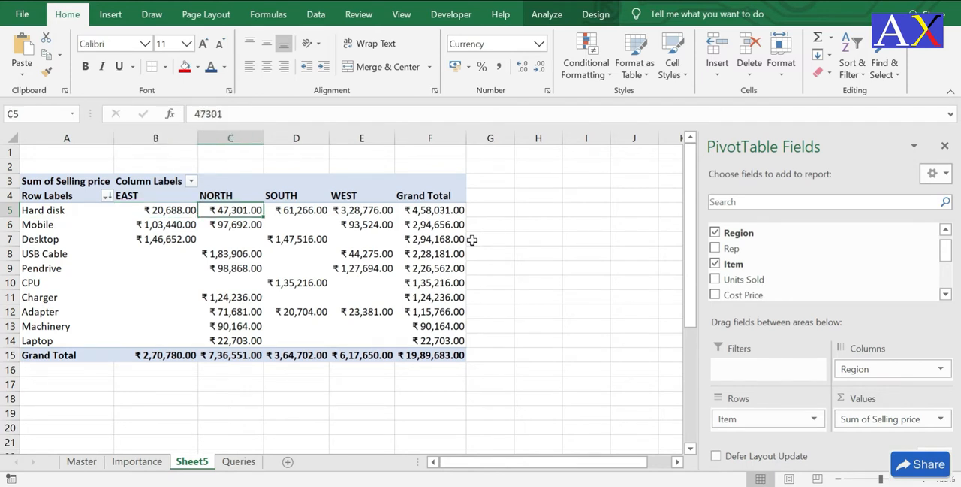
key("Right")
key("Right")
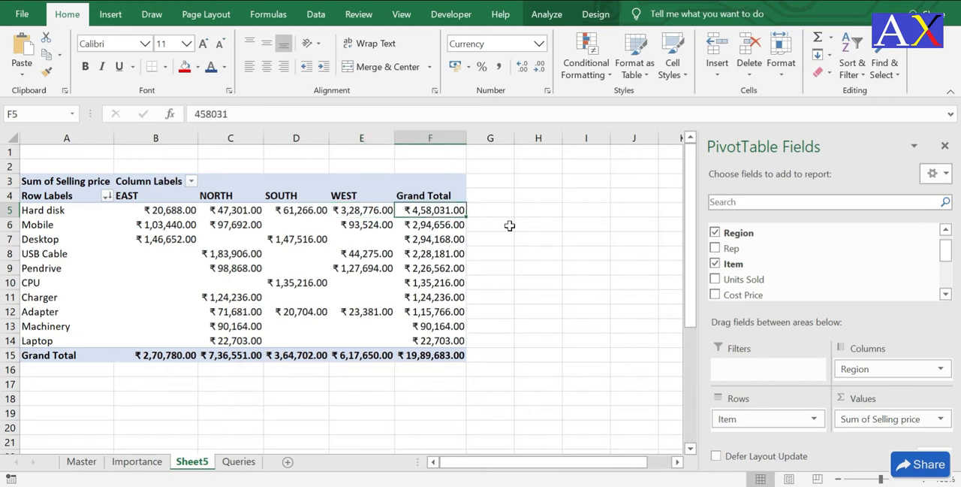
key("Down")
key("Down")
key("Down")
key("Down")
key("Down")
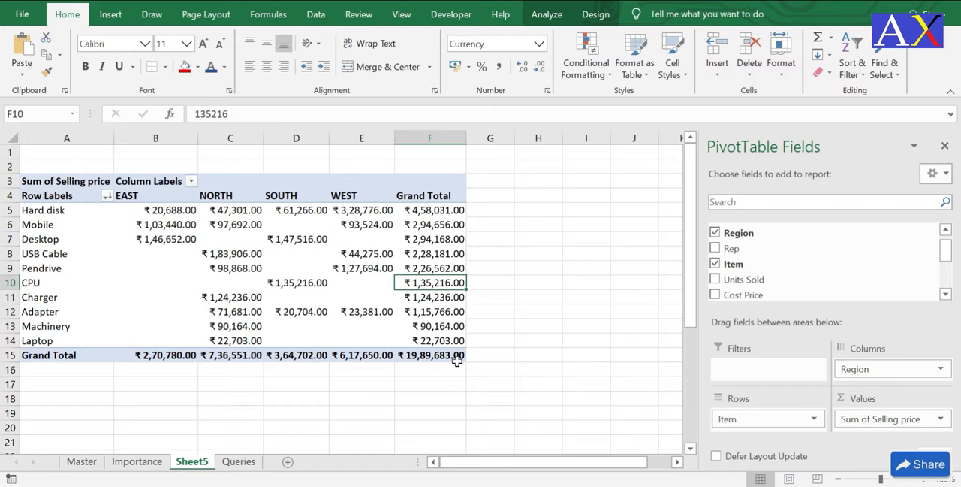
Step: Read the question about the top 3 items giving the highest profit on the Queries sheet and return to Sheet5
left_click(239, 461)
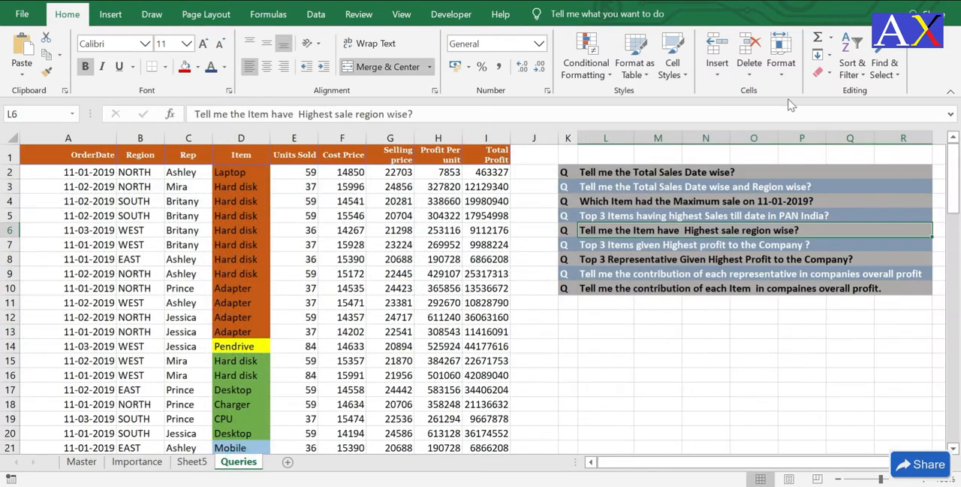
left_click(624, 245)
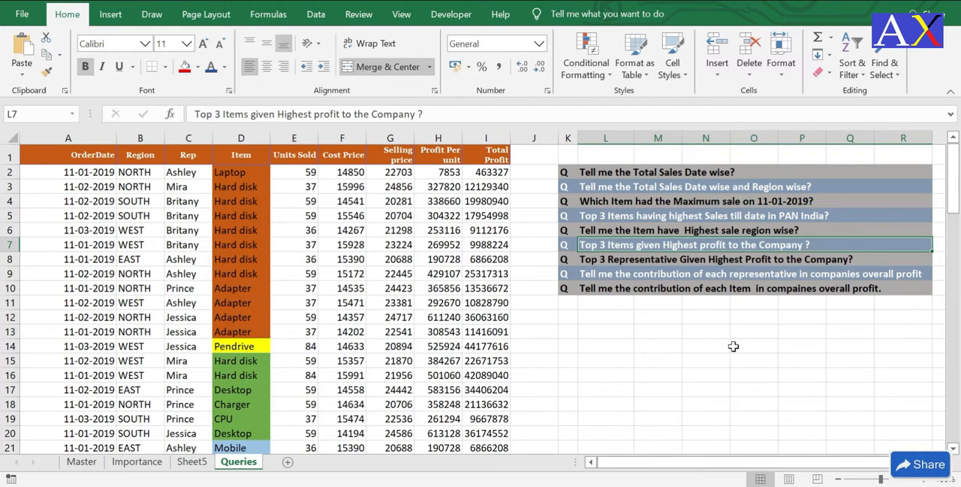
left_click(175, 466)
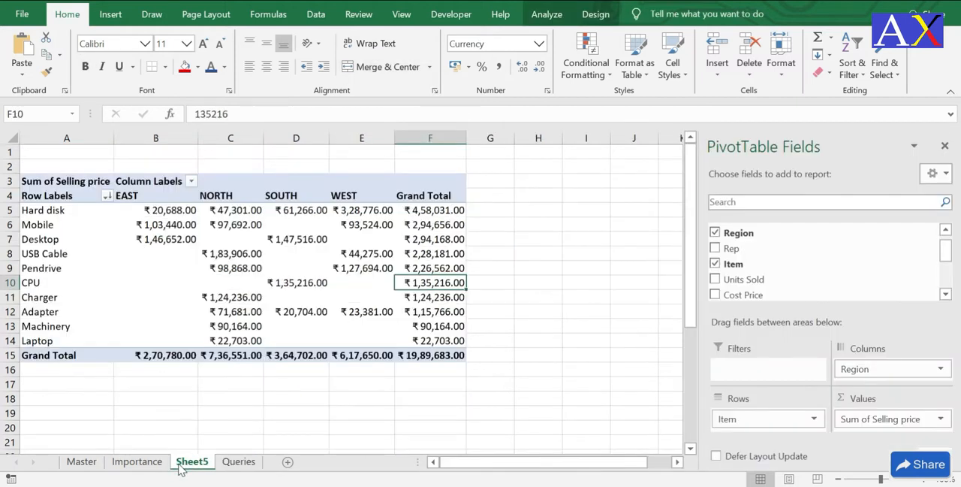
Step: Replace Sum of Selling price with Total Profit in the pivot table's values
left_click_drag(880, 419, 799, 272)
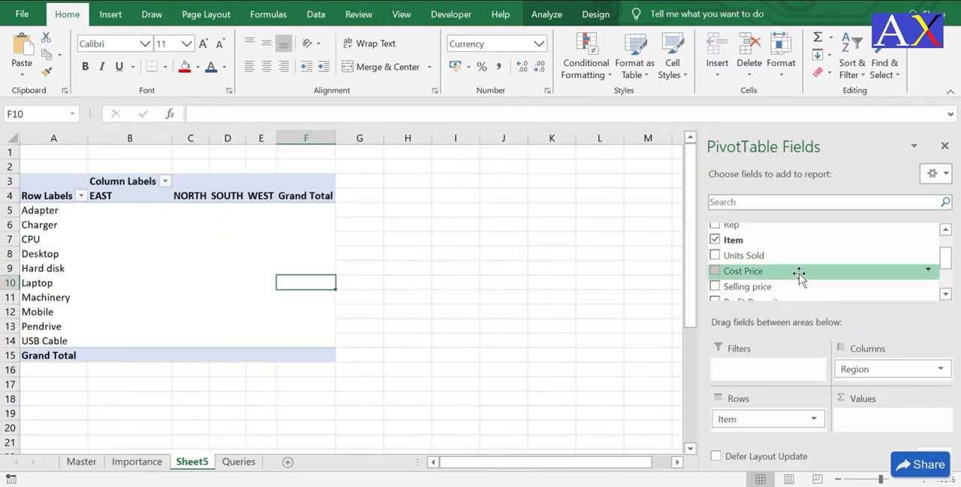
left_click(947, 293)
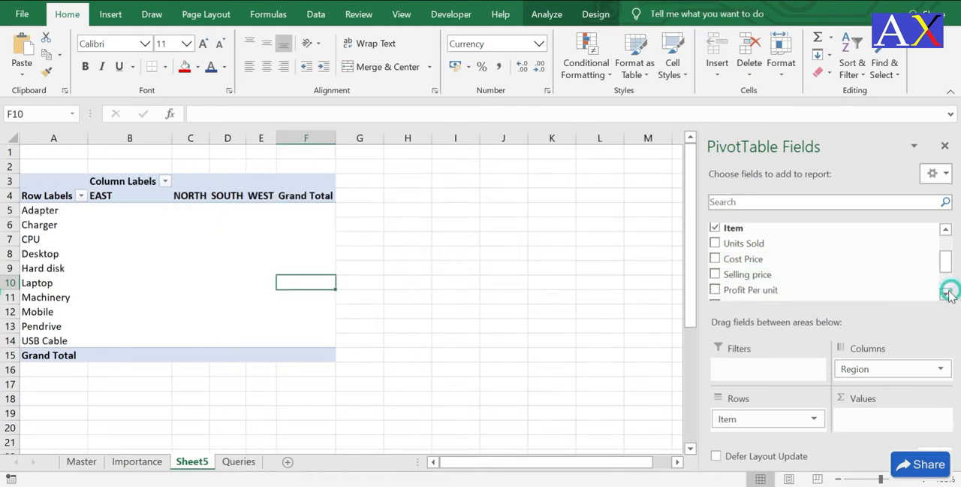
left_click(944, 295)
left_click_drag(772, 296, 869, 423)
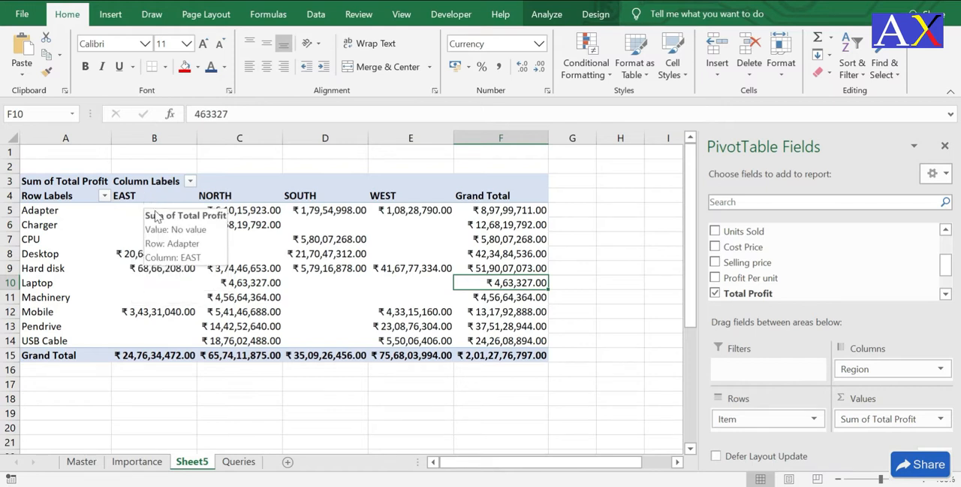
Step: Sort the items by their Grand Total of Total Profit from largest to smallest
left_click(513, 224)
right_click(509, 240)
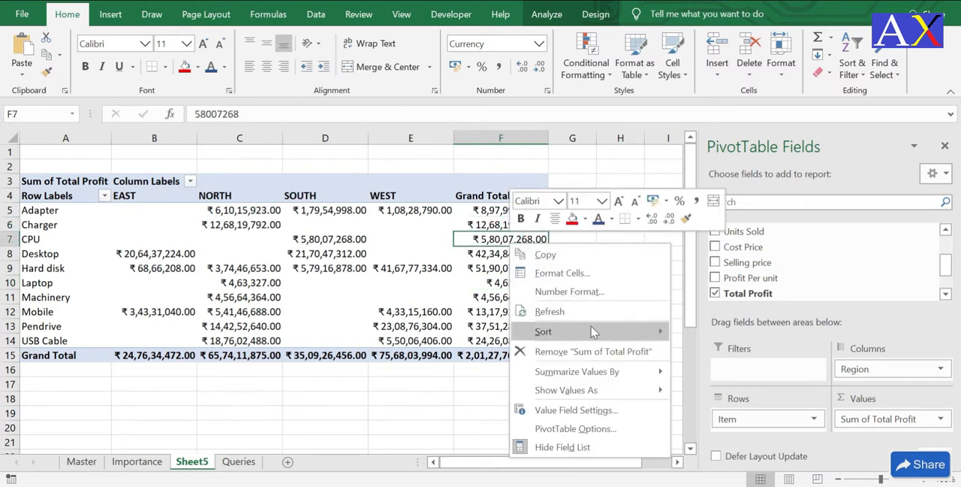
mouse_move(590, 332)
left_click(726, 352)
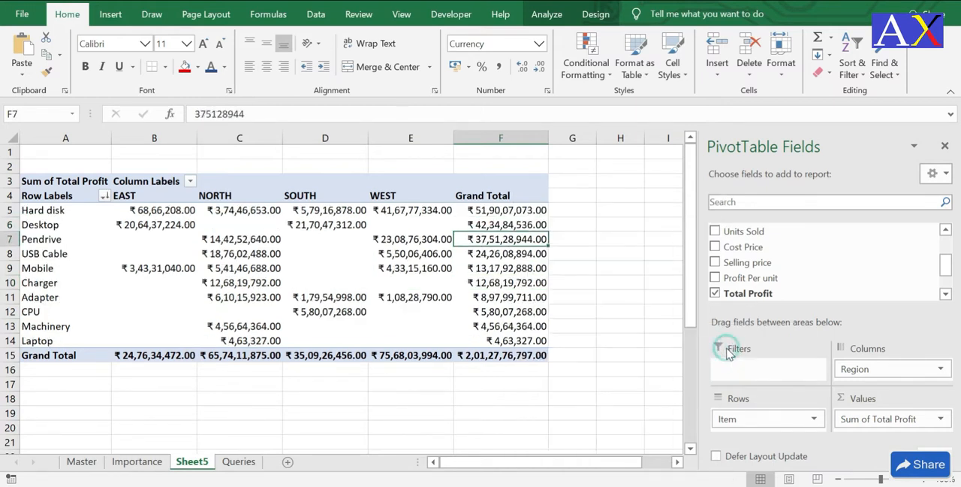
Step: Review the Grand Total profits of the top three items and switch to the Queries sheet
left_click(511, 210)
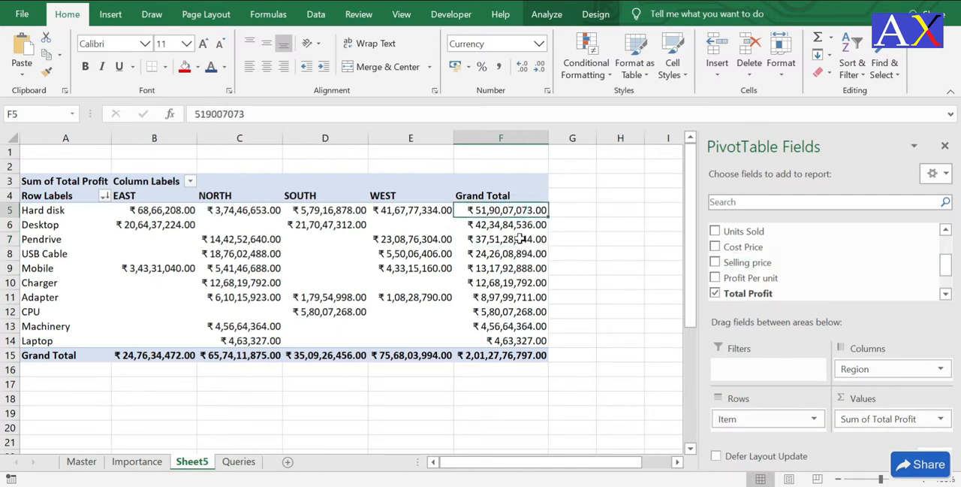
mouse_move(507, 224)
left_click(248, 459)
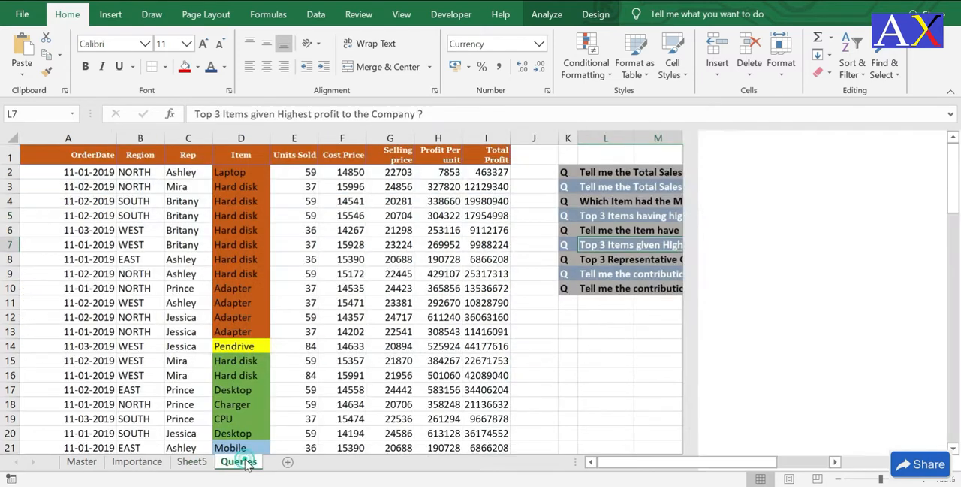
Step: For the question on the top 3 representatives by profit, replace Item with Rep in the rows of Sheet5's pivot table
left_click(661, 260)
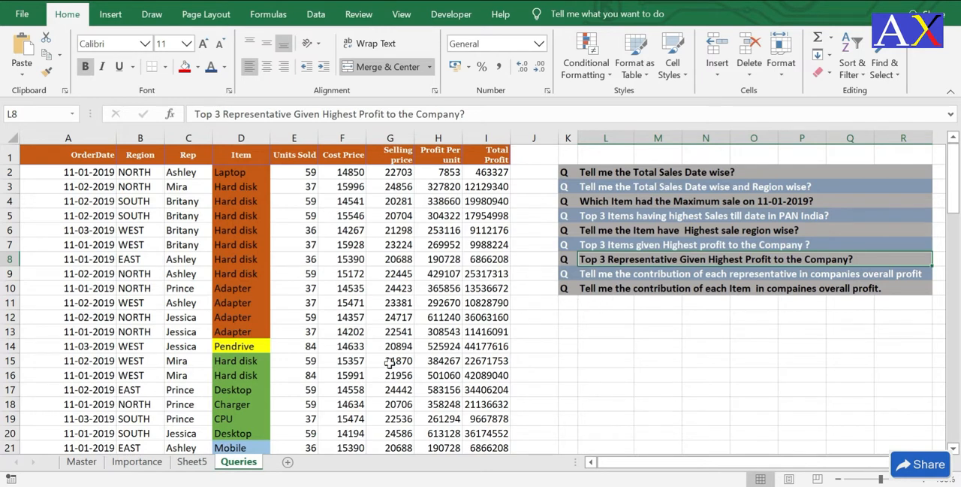
left_click(197, 462)
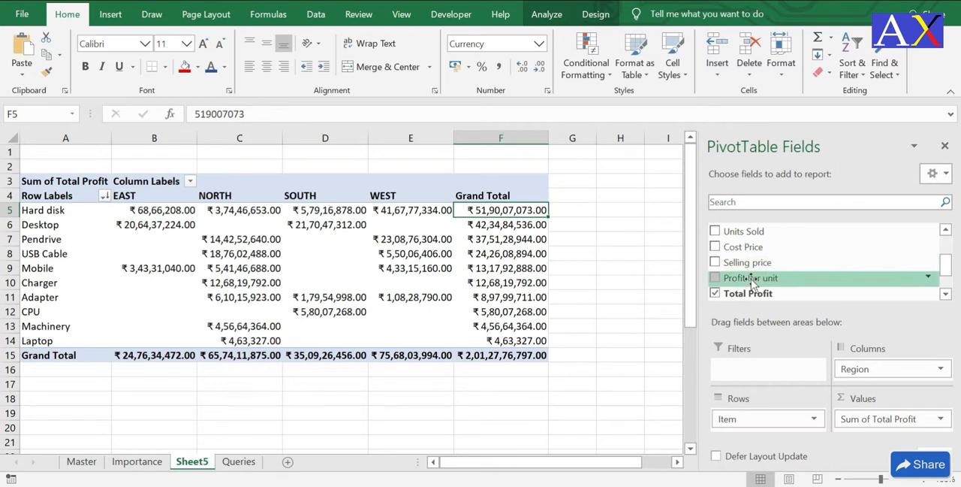
left_click_drag(762, 409, 776, 244)
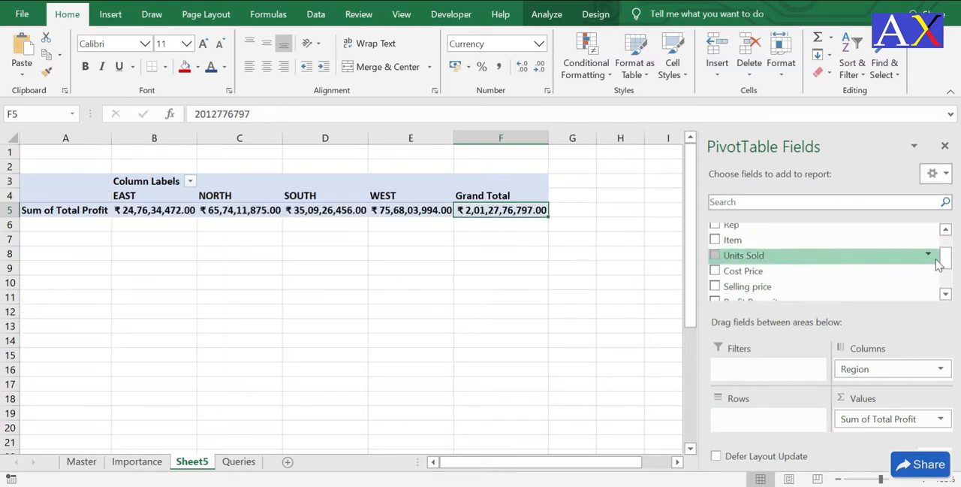
left_click_drag(948, 261, 948, 241)
left_click_drag(714, 260, 781, 425)
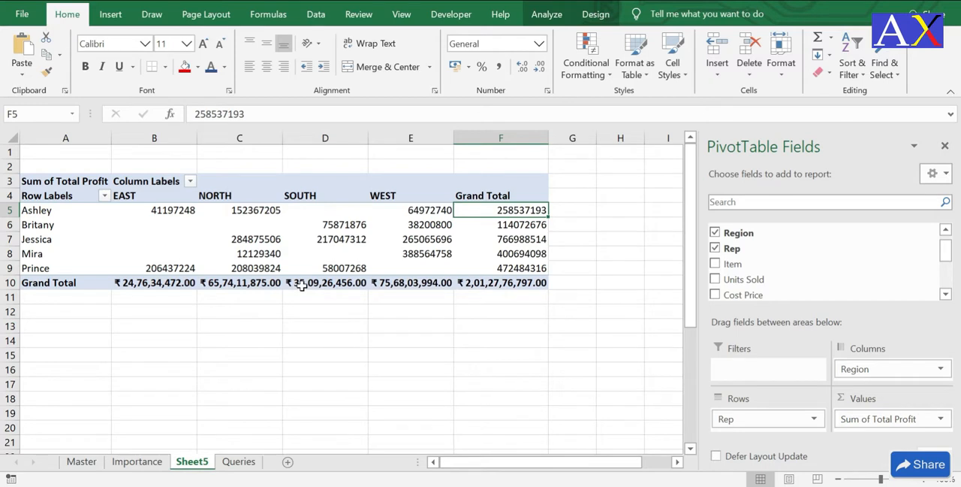
Step: Sort the representatives by their Grand Total of Total Profit from largest to smallest
left_click(526, 226)
right_click(539, 253)
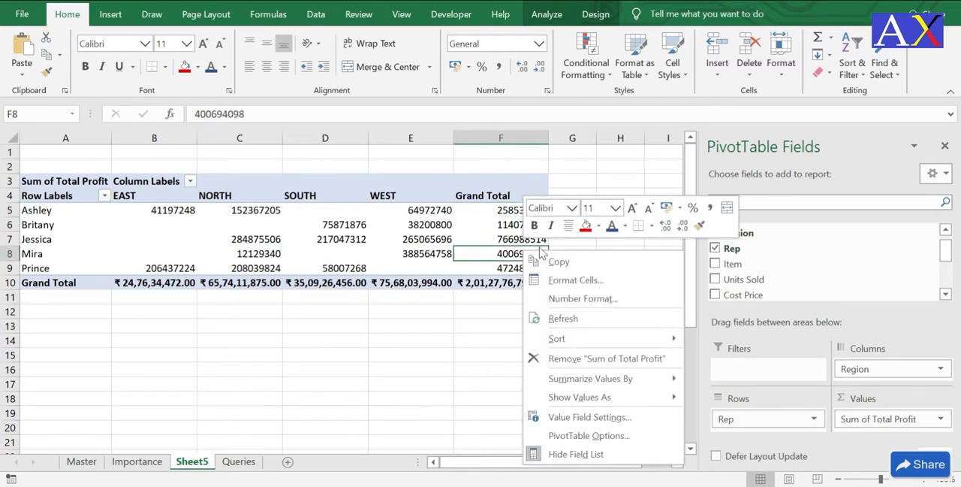
mouse_move(593, 338)
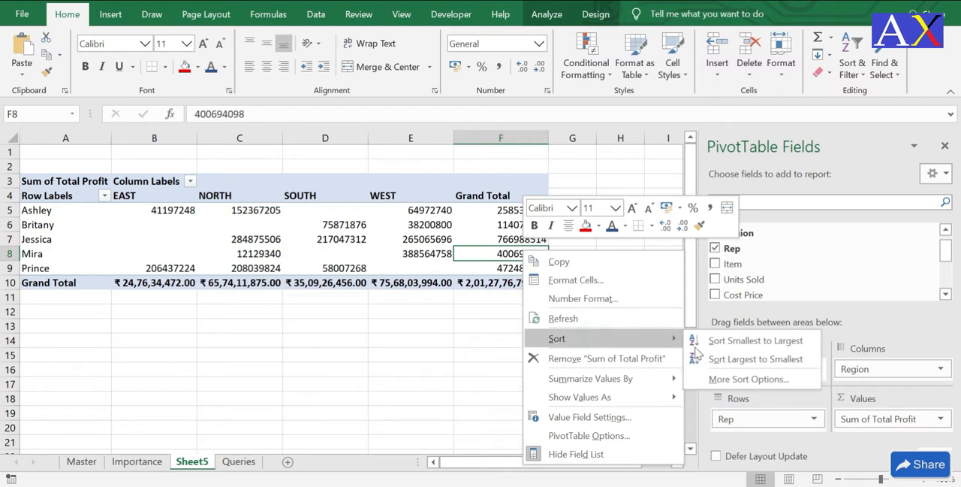
left_click(755, 359)
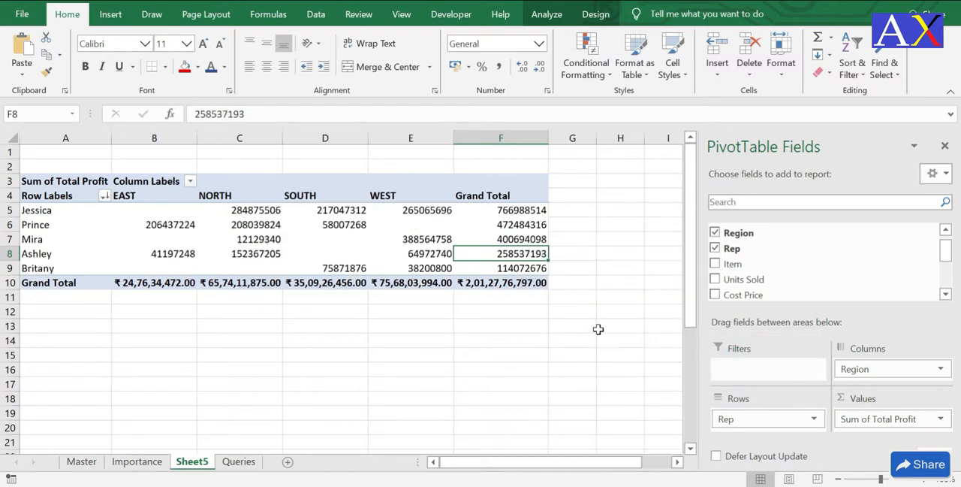
Step: Review the Grand Total profits of the top representatives in the sorted pivot table
left_click(523, 212)
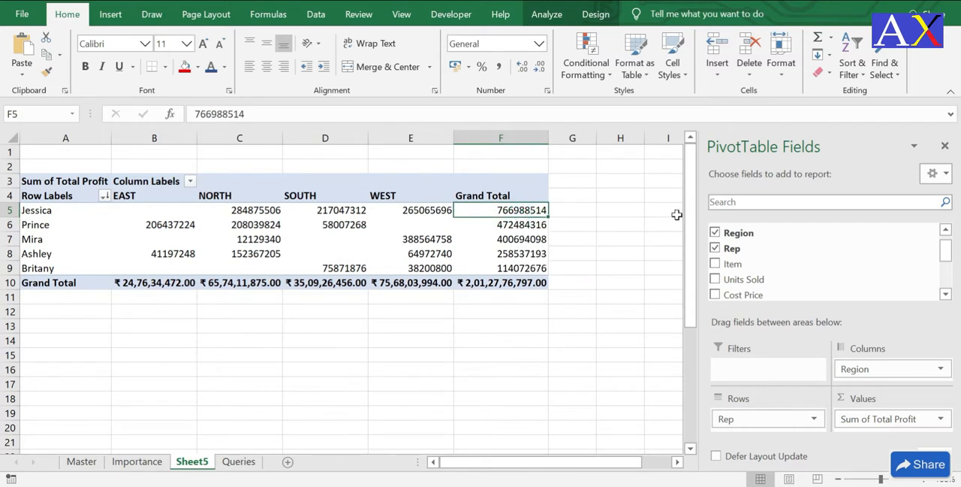
left_click(521, 239)
left_click_drag(518, 212, 526, 267)
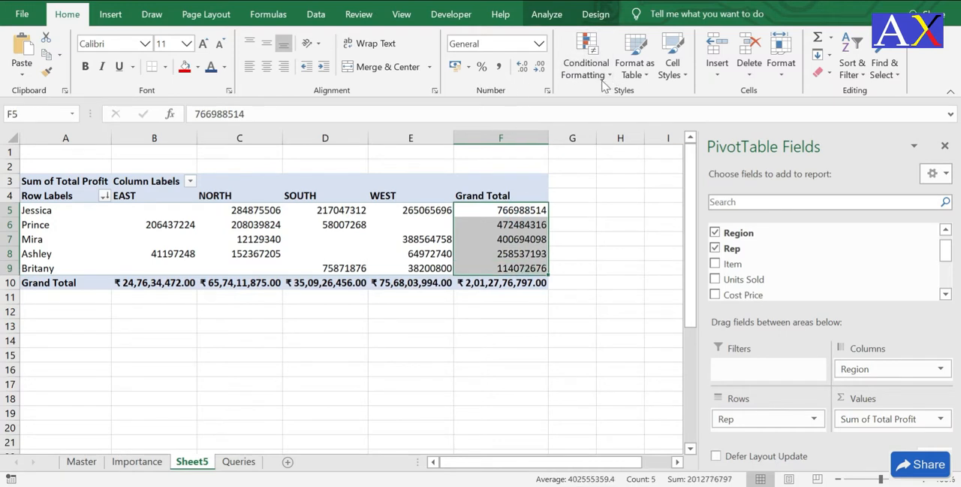
left_click(518, 211)
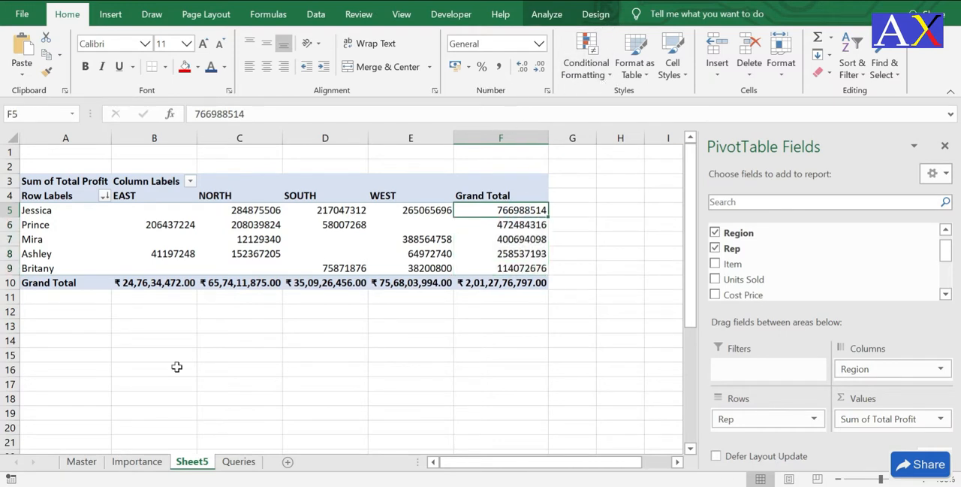
Step: Read the question about each representative's contribution to overall profit on the Queries sheet and return to Sheet5
left_click(237, 461)
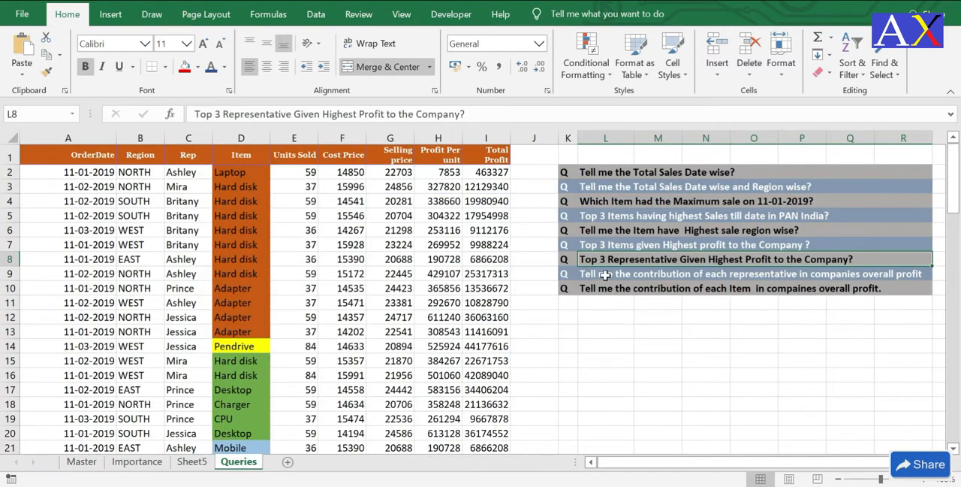
left_click(606, 275)
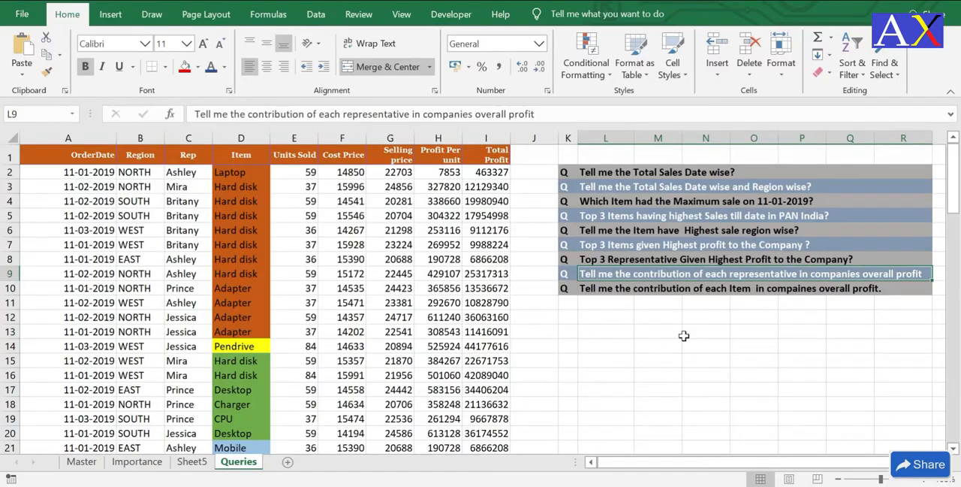
left_click(193, 461)
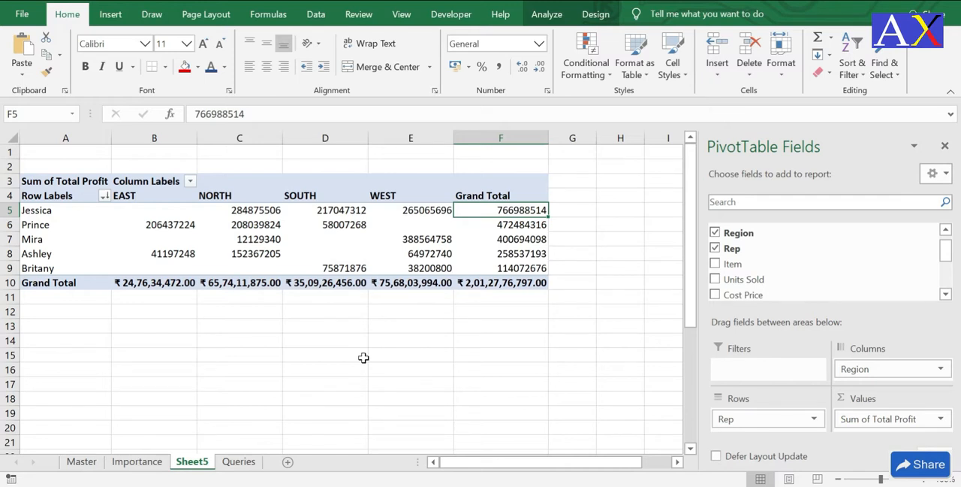
Step: Compare the Grand Total profits of the first and third representatives in the pivot table
left_click(510, 236)
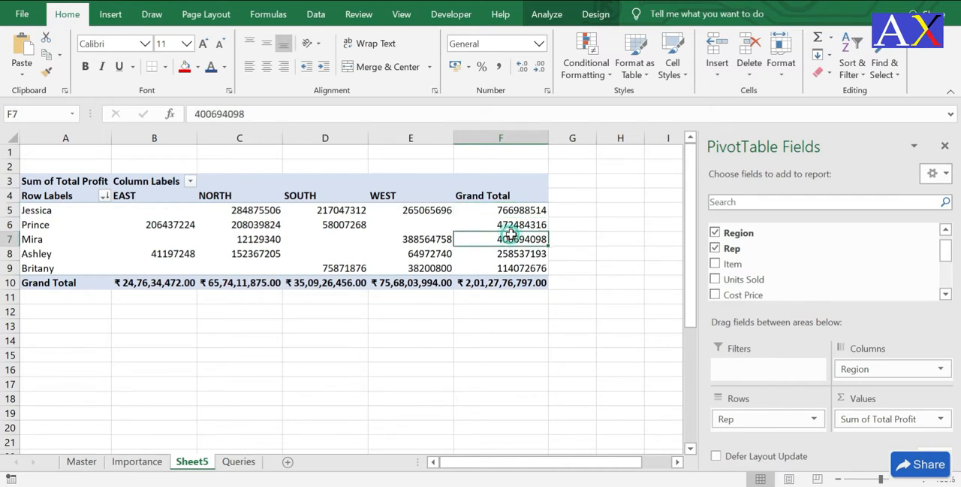
left_click(504, 210)
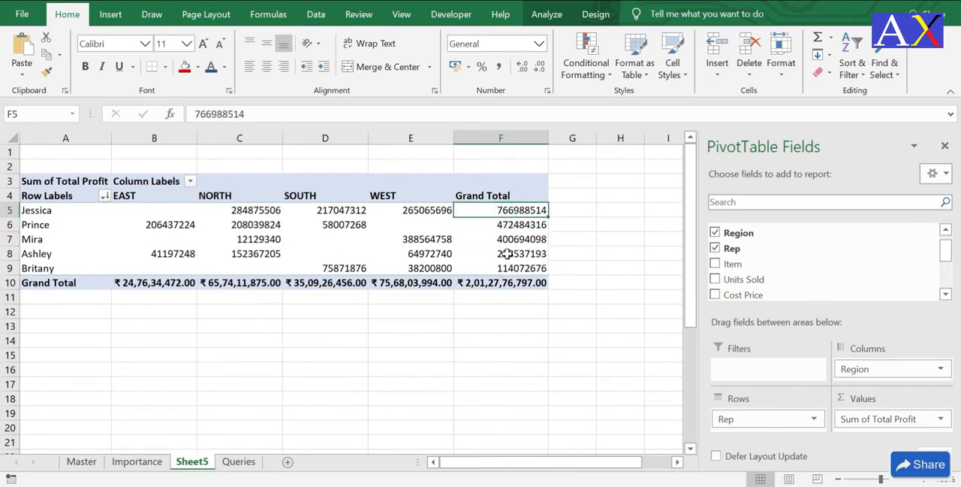
left_click(515, 239)
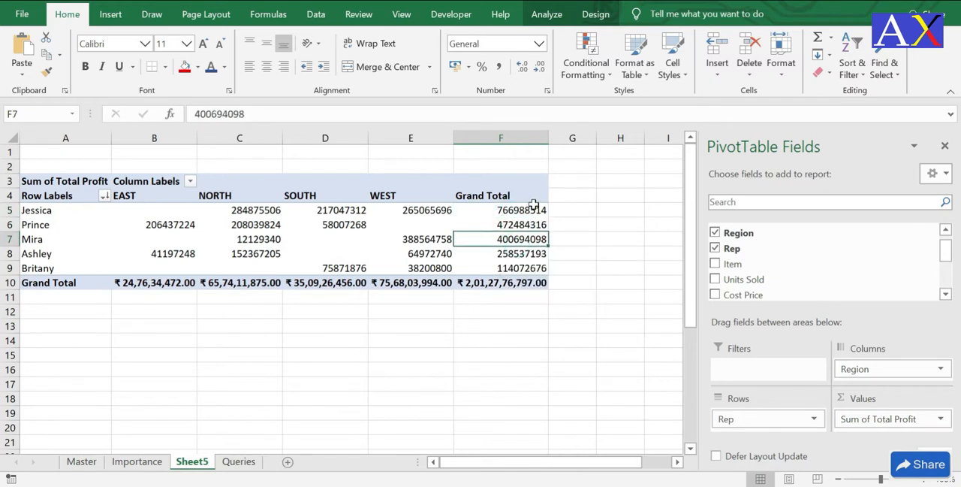
left_click(537, 211)
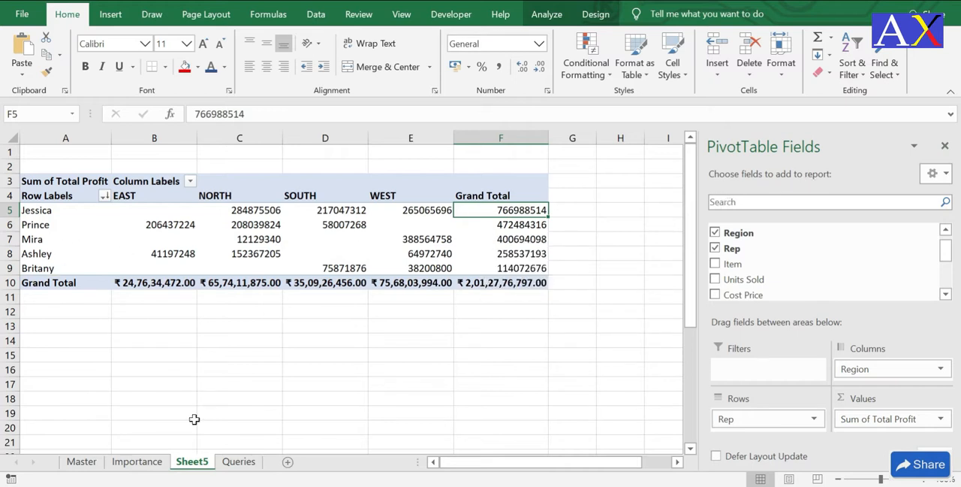
left_click(511, 237)
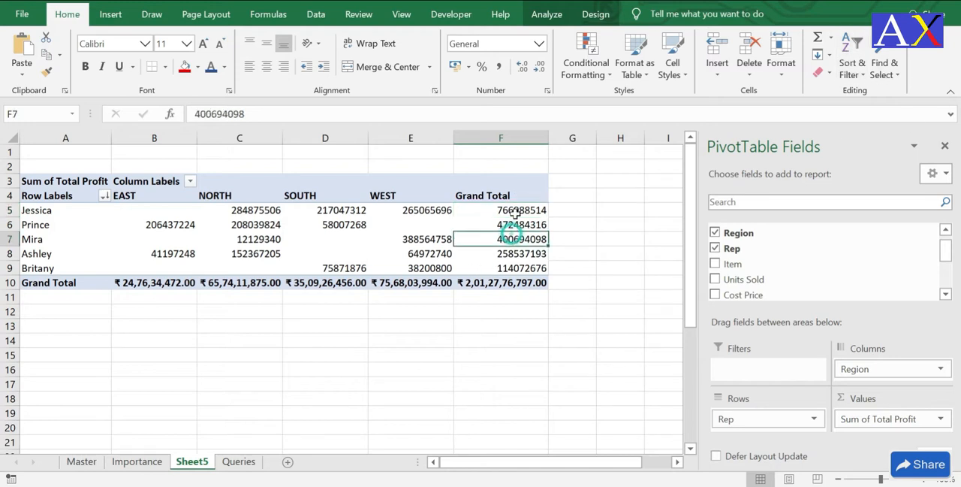
Step: Start a new calculated field in the pivot table and name it "% of Profit Contribution"
left_click(548, 15)
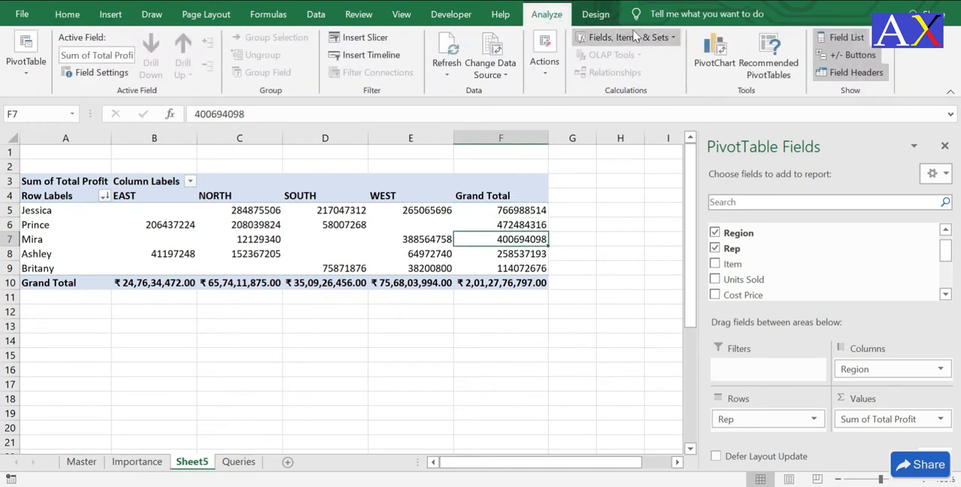
left_click(671, 39)
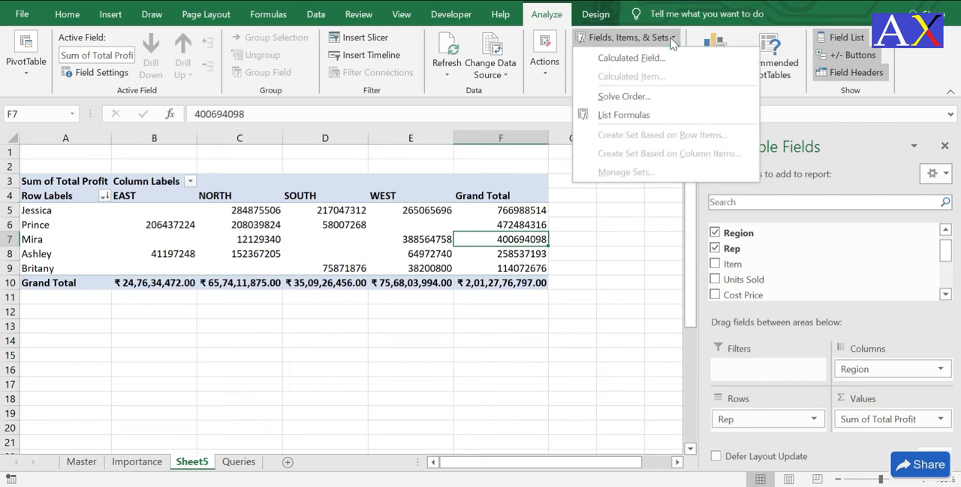
left_click(618, 58)
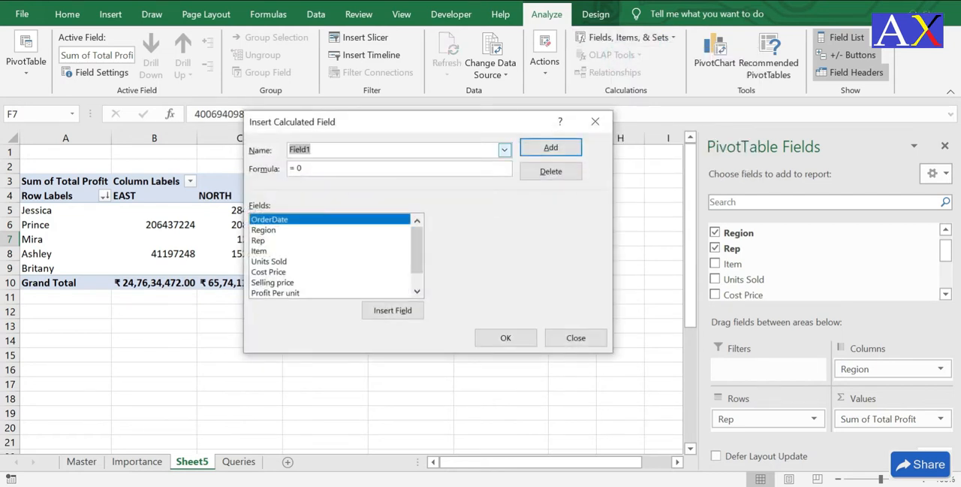
type("% of Pr")
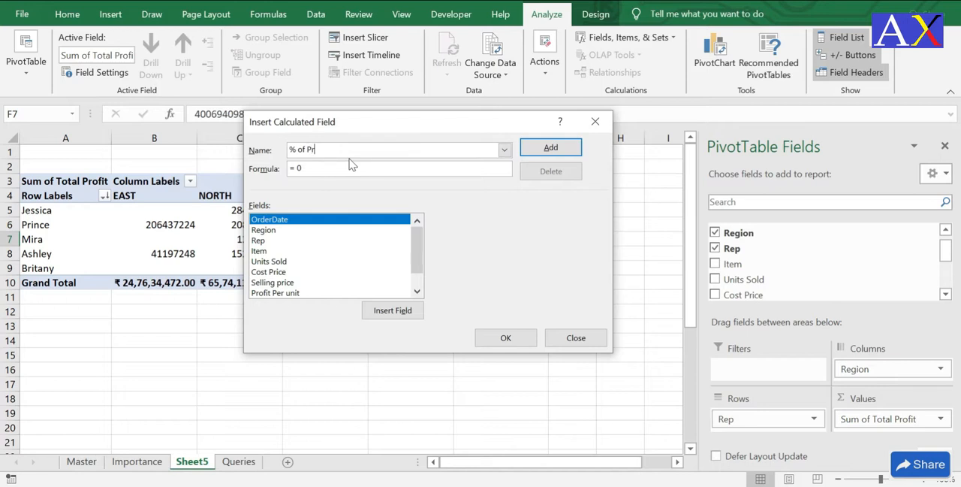
type("ofit Contribution")
Step: Set the calculated field's formula to ='Total Profit' and add the field to the pivot table
left_click_drag(417, 264, 425, 281)
left_click_drag(272, 291, 329, 196)
left_click_drag(418, 260, 423, 291)
left_click(280, 282)
left_click(391, 310)
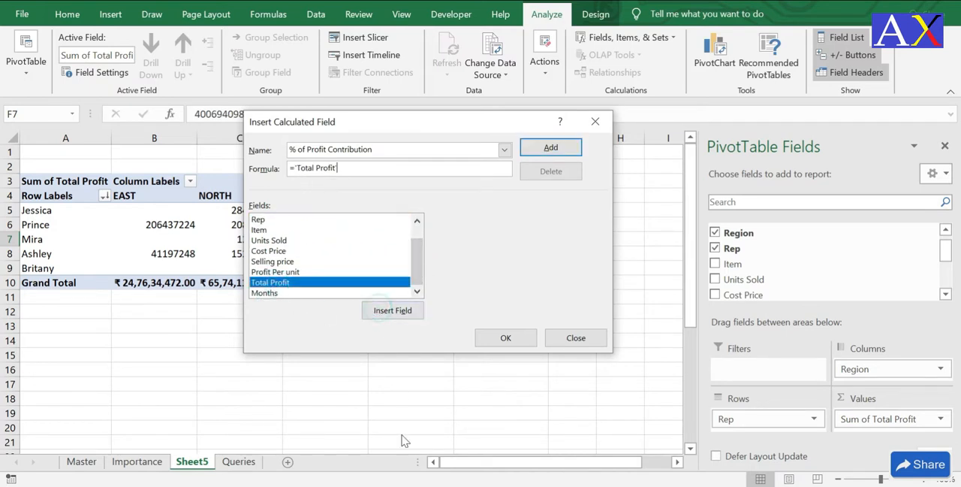
left_click(567, 147)
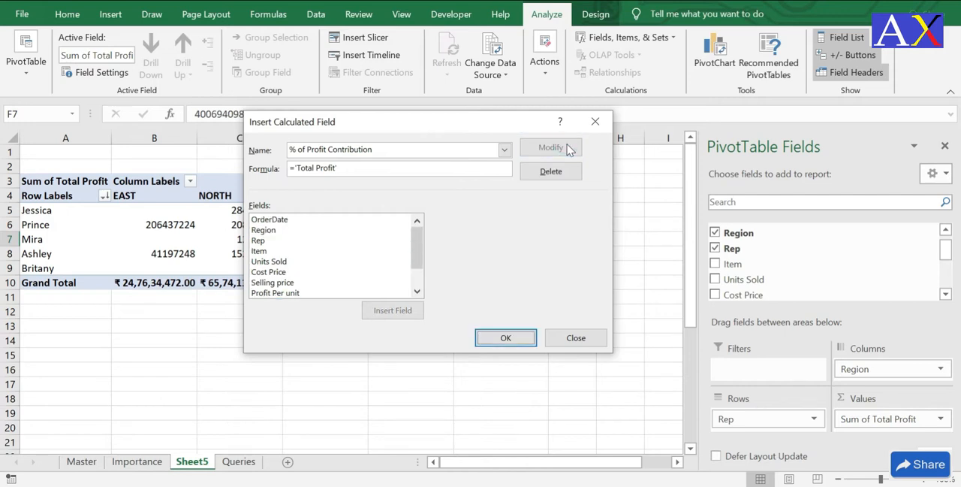
left_click(523, 339)
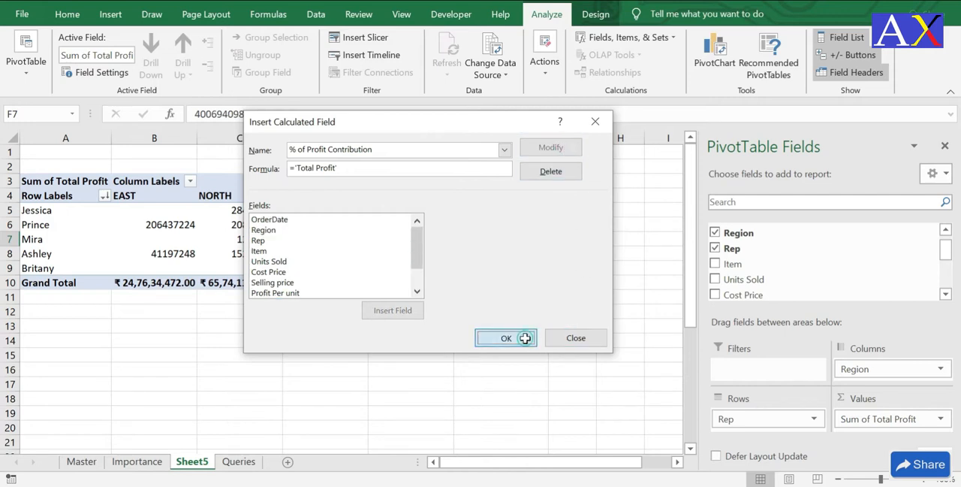
Step: Compare the Total Sum of Total Profit column with the Total Sum of % of Profit Contribution column for each representative
left_click_drag(516, 461, 670, 464)
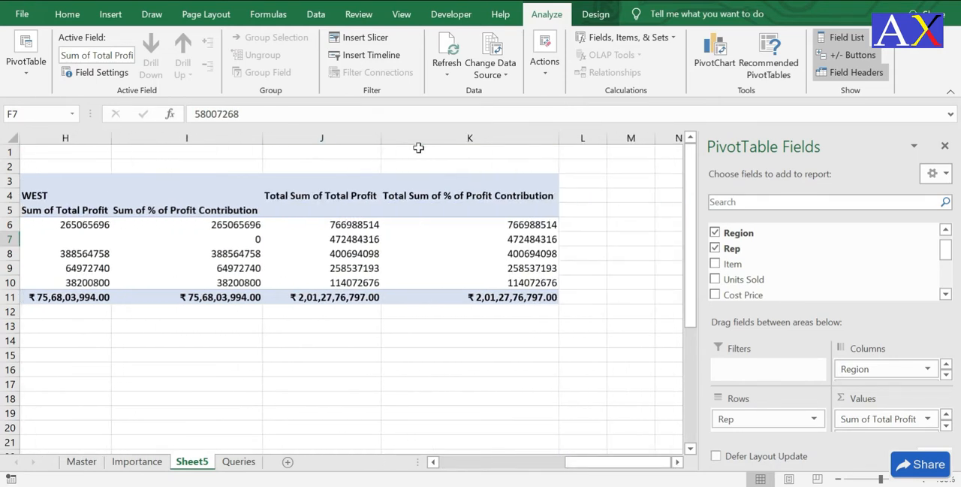
left_click(524, 238)
left_click(361, 226)
left_click(461, 225)
left_click(355, 235)
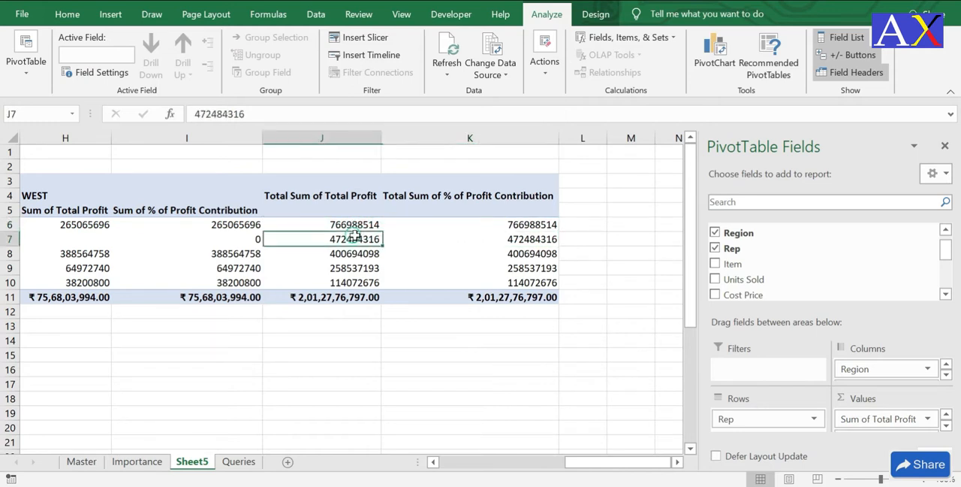
left_click(514, 236)
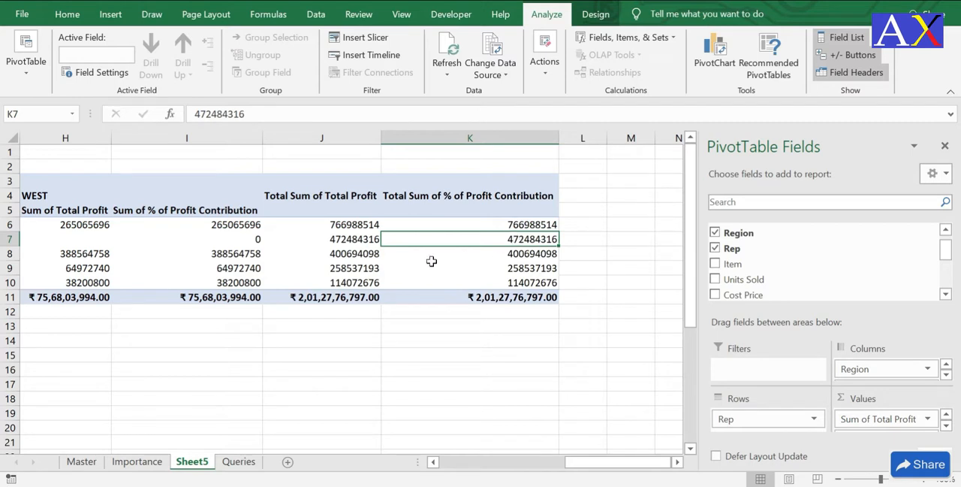
left_click(365, 243)
left_click(477, 242)
left_click(360, 242)
left_click(442, 242)
left_click(521, 226)
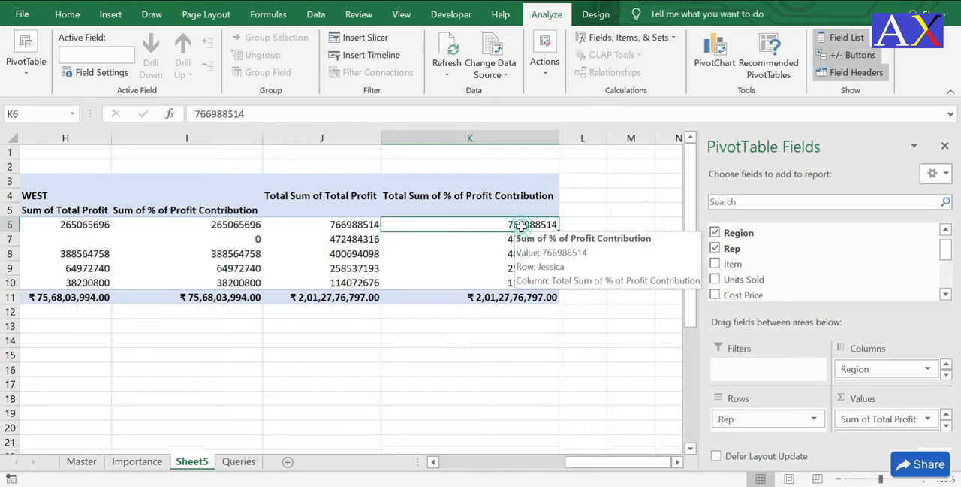
left_click(520, 239)
left_click(524, 225)
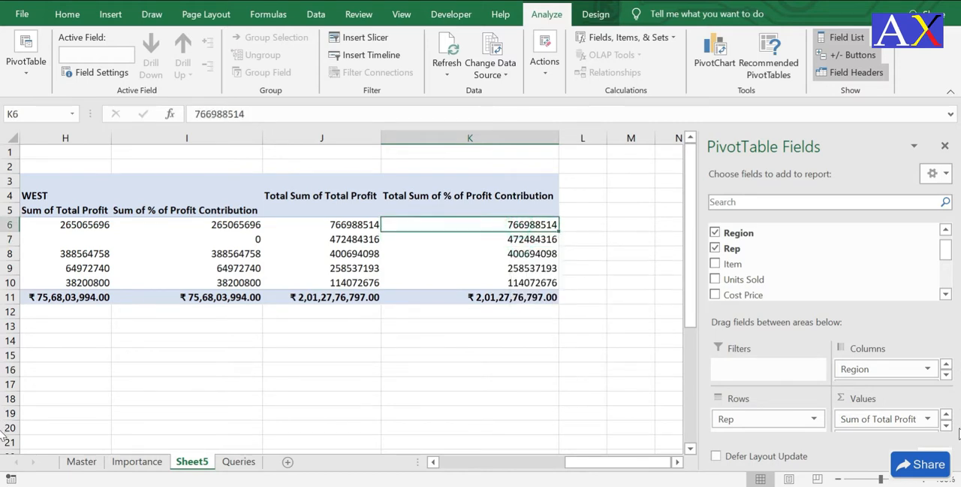
Step: Show the Sum of % of Profit Contribution values as % of Grand Total
left_click(948, 427)
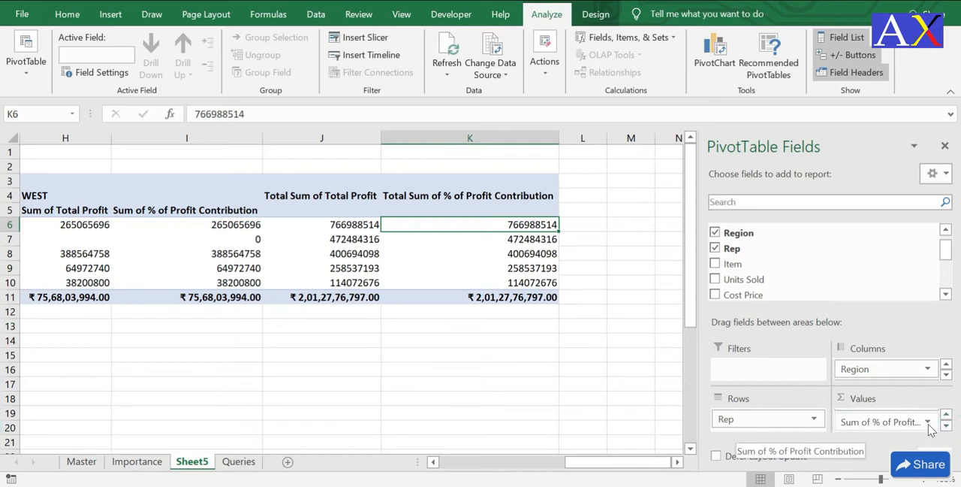
left_click(929, 423)
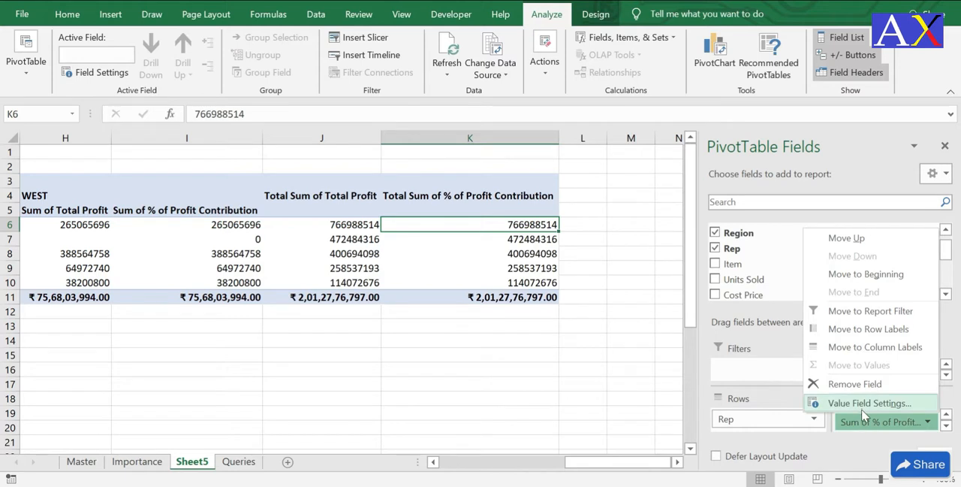
left_click(864, 403)
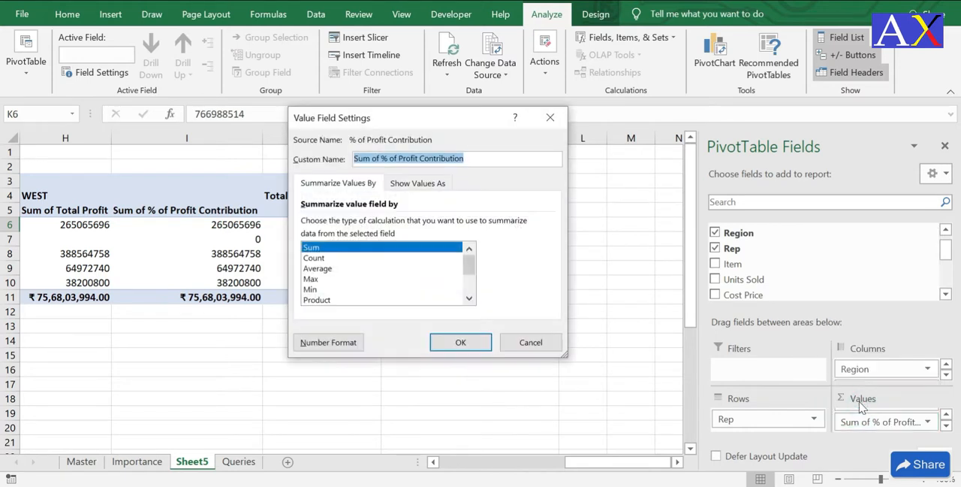
left_click(419, 182)
left_click(548, 224)
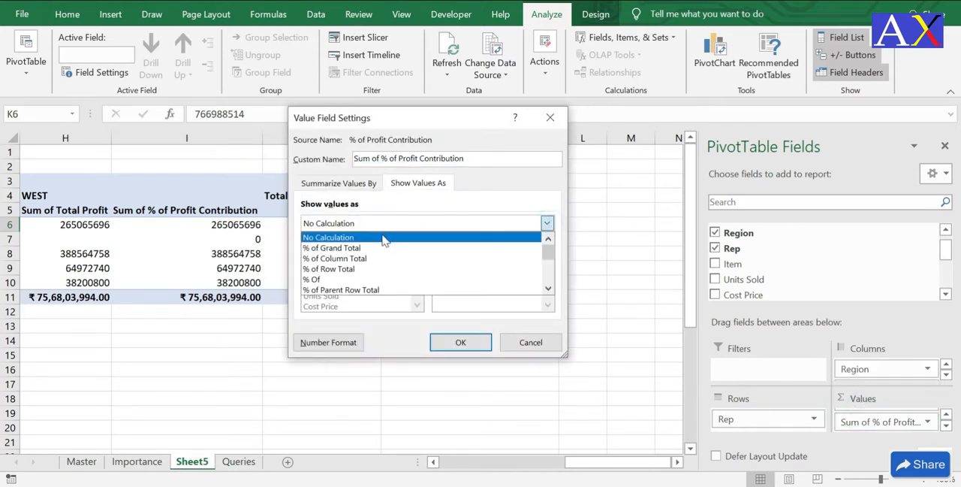
left_click(359, 249)
left_click(475, 342)
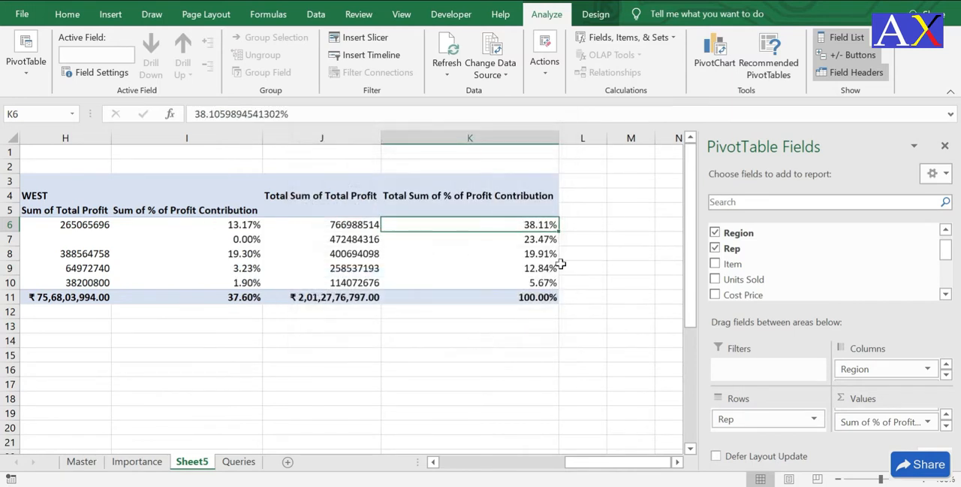
Step: Examine each representative's share in the Total Sum of % of Profit Contribution column, row by row against the representative labels
left_click(538, 253)
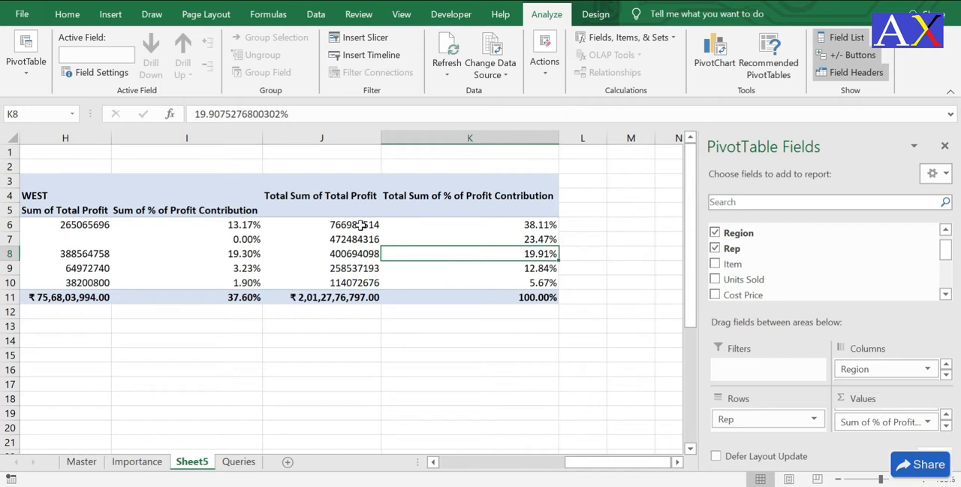
left_click(428, 225)
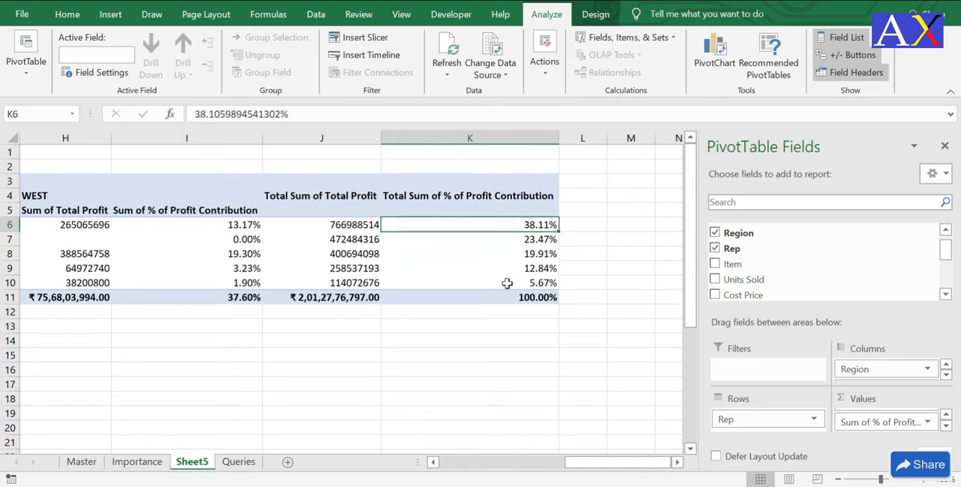
key("Left")
key("Left")
key("Left")
key("Left")
key("Left")
key("Left")
key("Left")
key("Left")
key("Left")
key("Left")
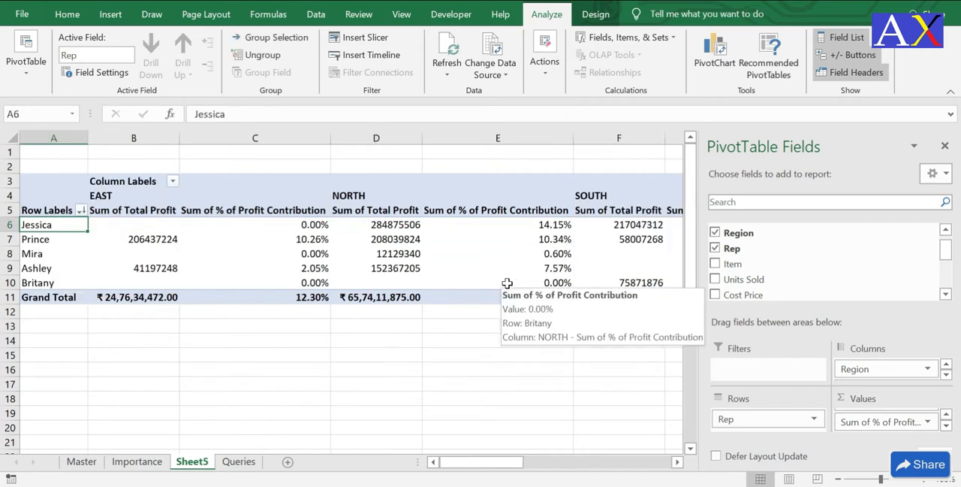
key("Right")
key("Right")
key("Right")
key("Right")
key("Right")
key("Right")
key("Right")
key("Right")
key("Right")
key("Right")
key("Right")
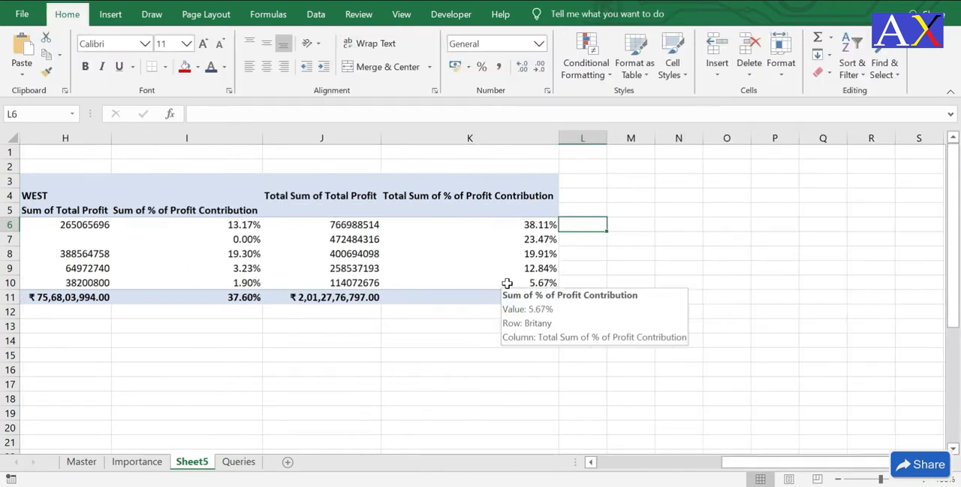
key("Left")
key("Down")
key("Left")
key("Left")
key("Left")
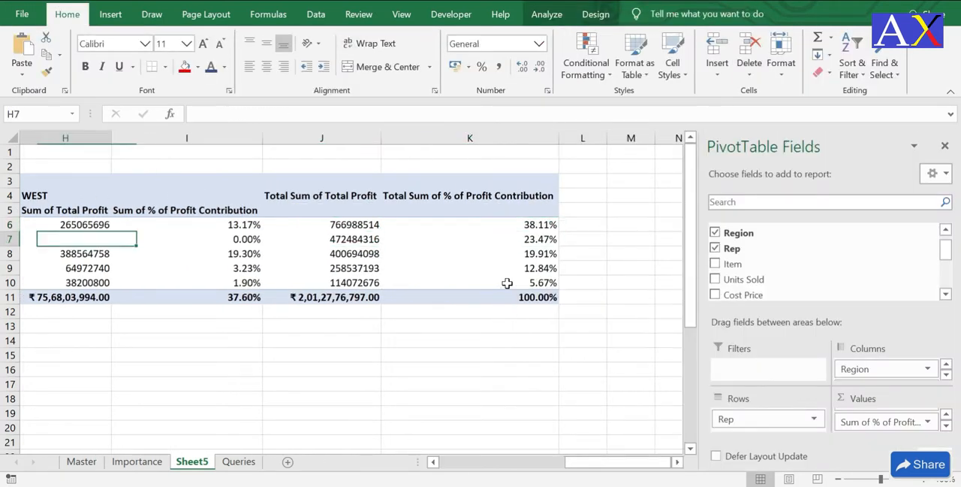
key("Left")
key("Left")
key("Left")
key("Left")
key("Left")
key("Left")
key("Left")
key("Down")
key("Right")
key("Right")
key("Right")
key("Right")
key("Right")
key("Right")
key("Right")
key("Right")
key("Right")
key("Right")
key("Right")
key("Right")
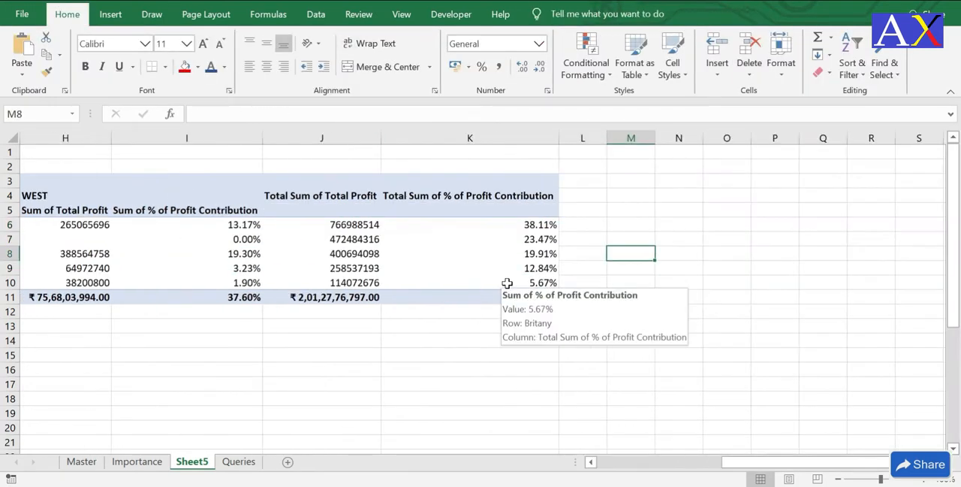
key("Left")
key("Left")
key("Down")
key("Left")
key("Left")
key("Left")
key("Left")
key("Left")
key("Left")
key("Left")
key("Left")
key("Left")
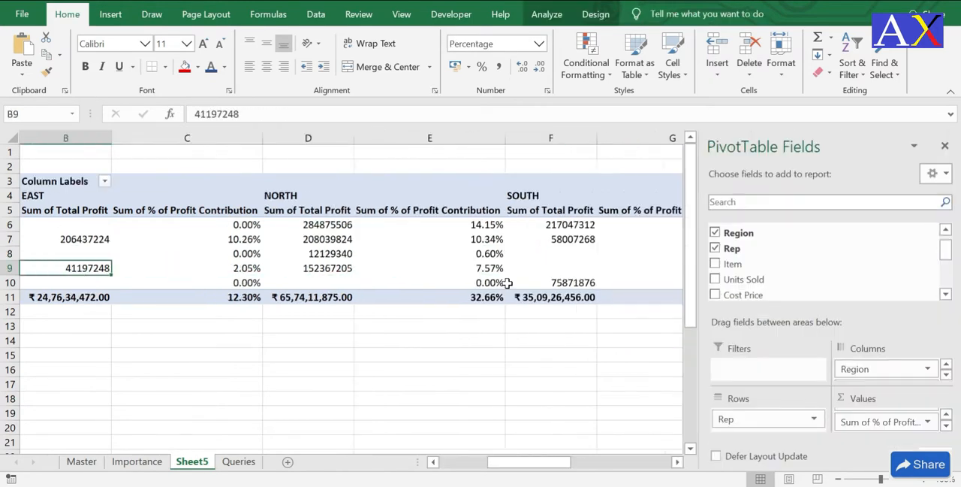
key("Right")
key("Right")
key("Right")
key("Right")
key("Right")
key("Right")
key("Right")
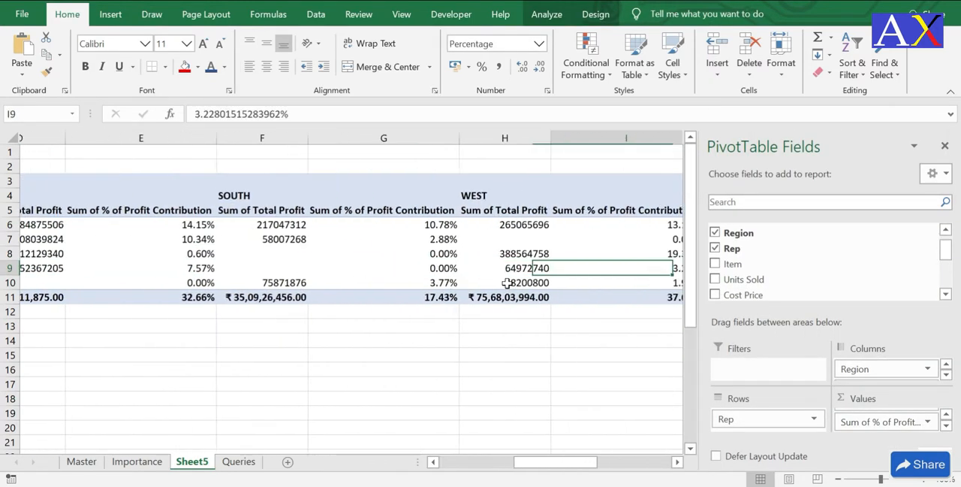
key("Right")
key("Right")
key("Down")
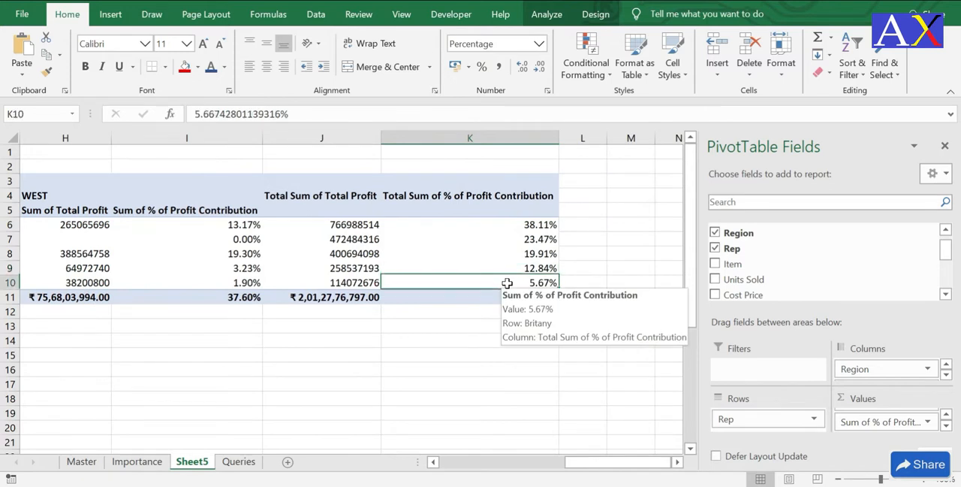
key("Left")
key("Left")
key("Left")
key("Left")
key("Left")
key("Left")
key("Left")
key("Left")
key("Left")
key("Left")
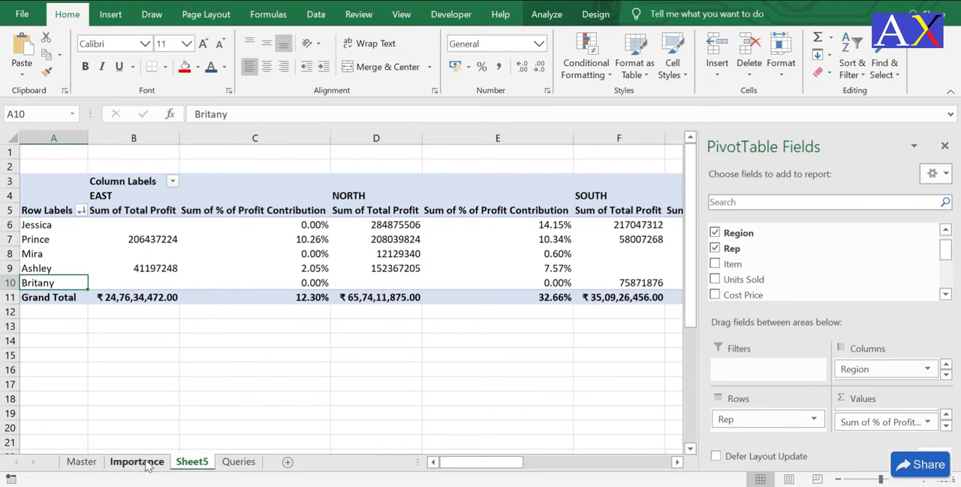
Step: Check the item contribution question on the Queries sheet, and replace Rep with Item as the row field of the Sheet5 pivot table
left_click(242, 463)
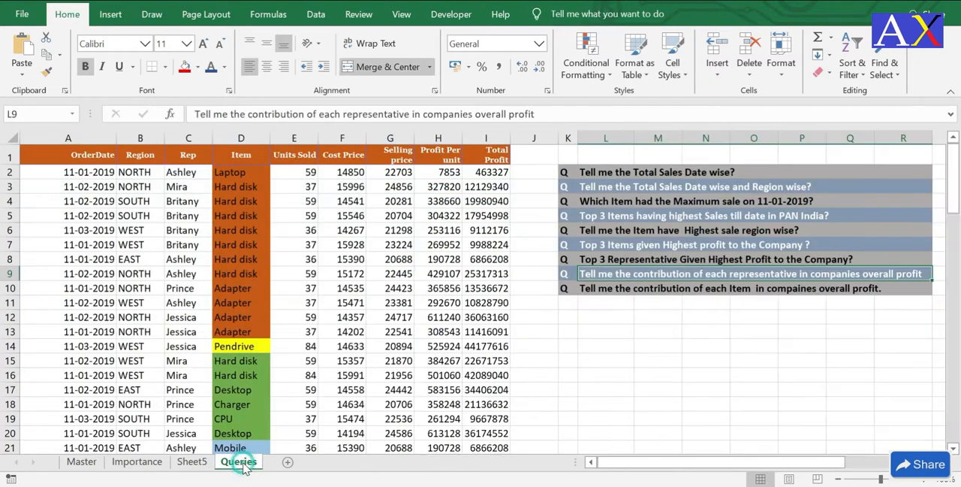
left_click(657, 288)
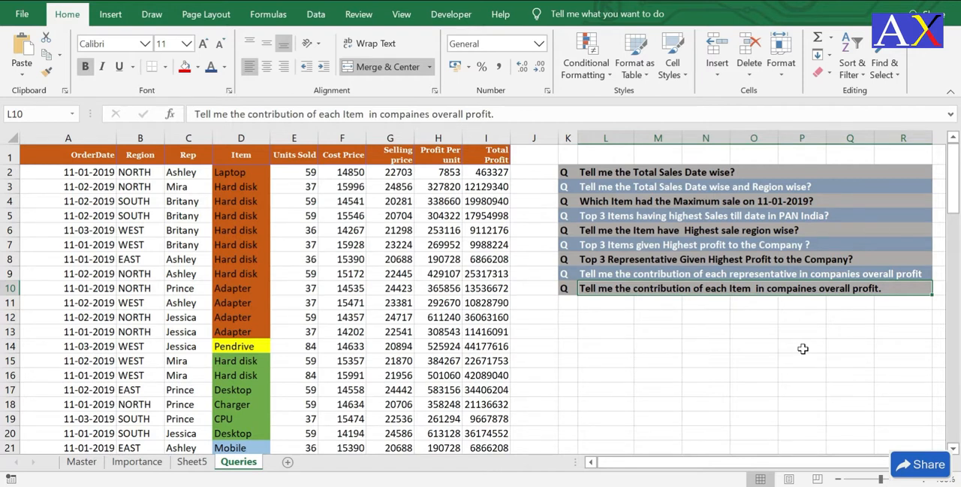
left_click(191, 462)
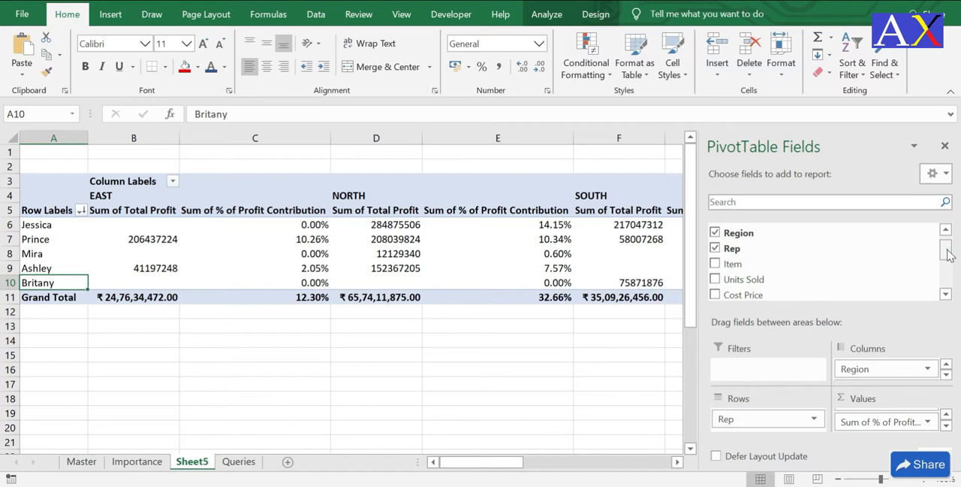
scroll(951, 251, "up", 1)
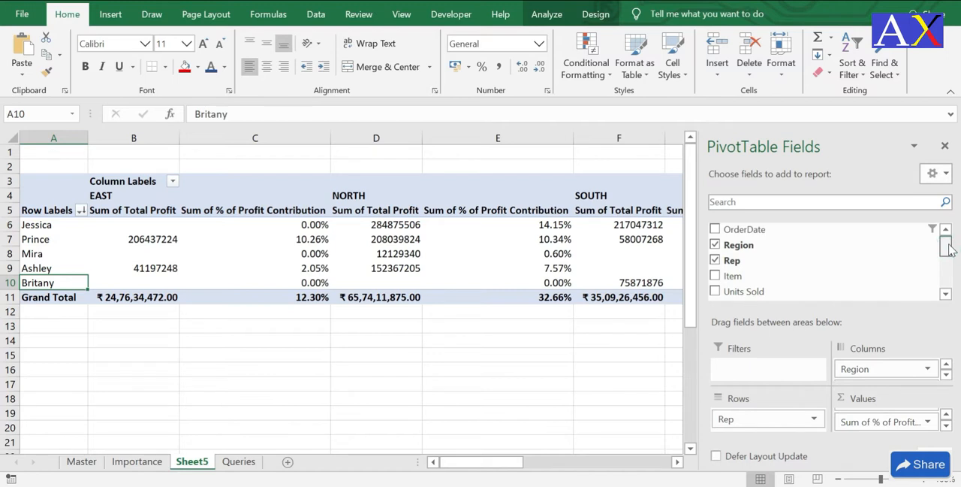
left_click(715, 260)
left_click(715, 276)
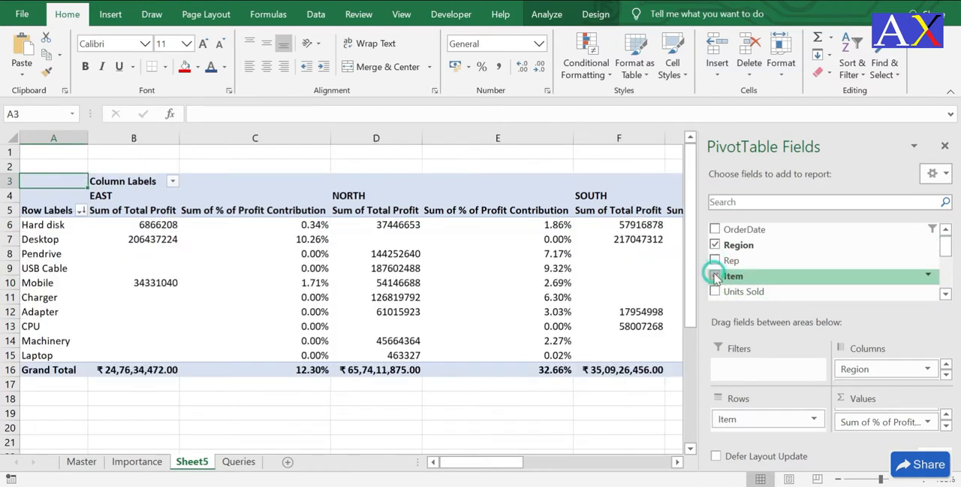
Step: Examine each item's share in the Total Sum of % of Profit Contribution column of the pivot table
left_click(170, 228)
key("Right")
key("Right")
key("Right")
key("Right")
key("Right")
key("Right")
key("Right")
key("Right")
key("Right")
key("Right")
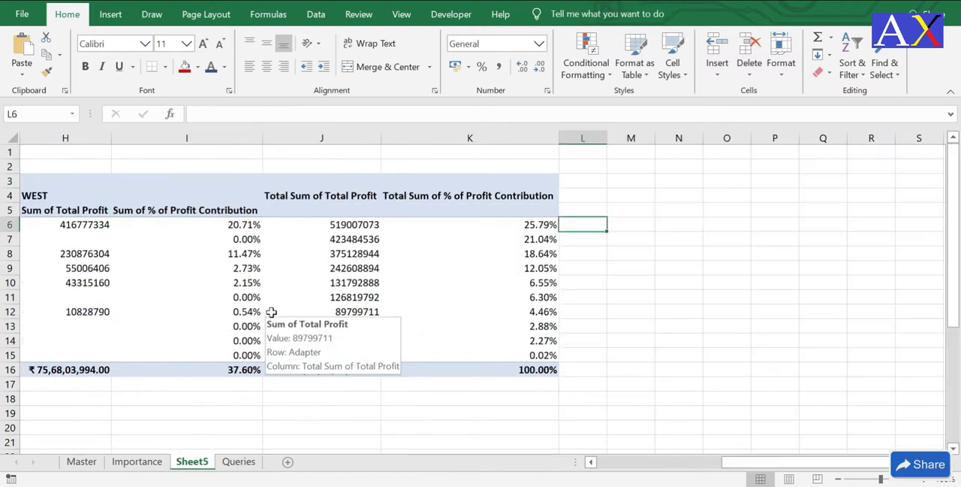
key("Left")
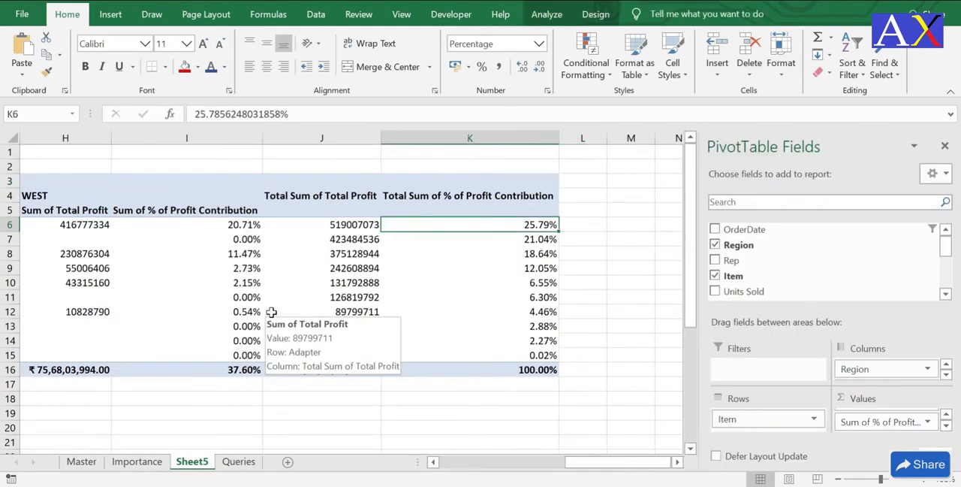
key("Left")
key("Right")
key("Down")
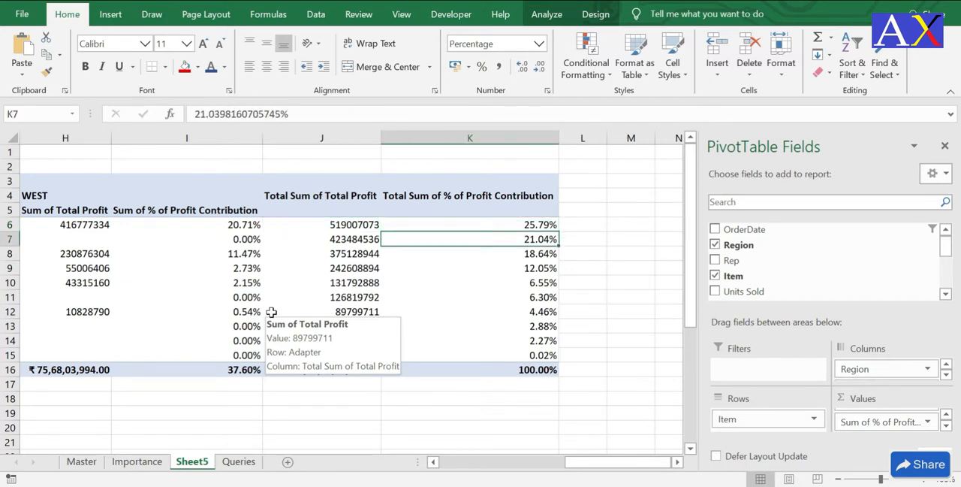
key("Up")
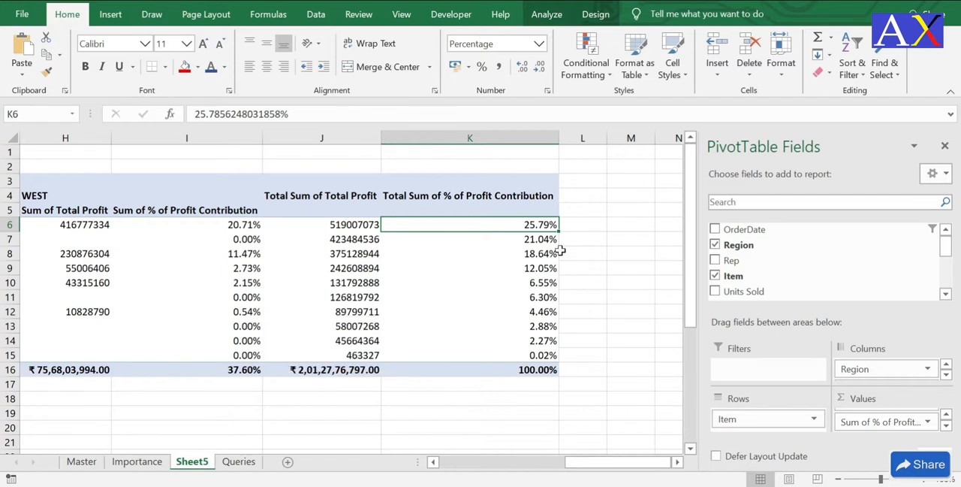
Step: Return from the pivot table to the question list on the Queries sheet and select an empty cell below it
left_click_drag(601, 469, 650, 428)
left_click(442, 423)
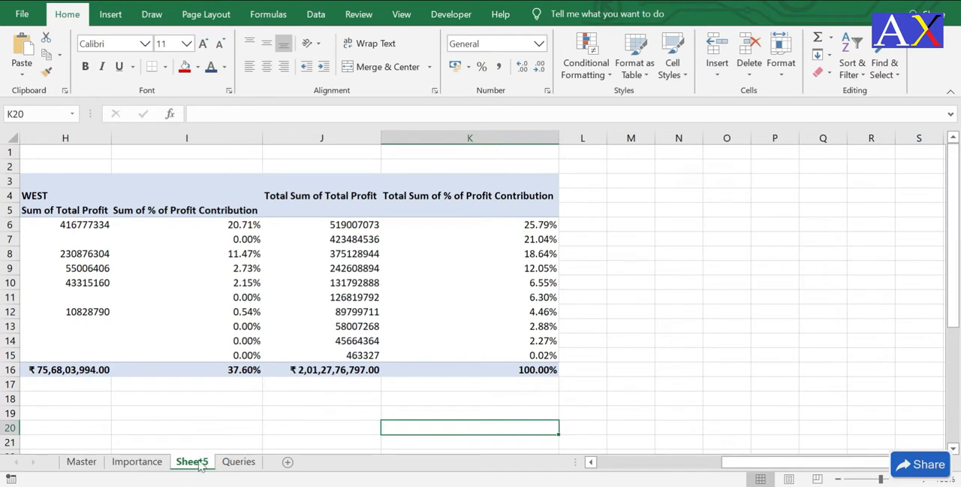
left_click(237, 462)
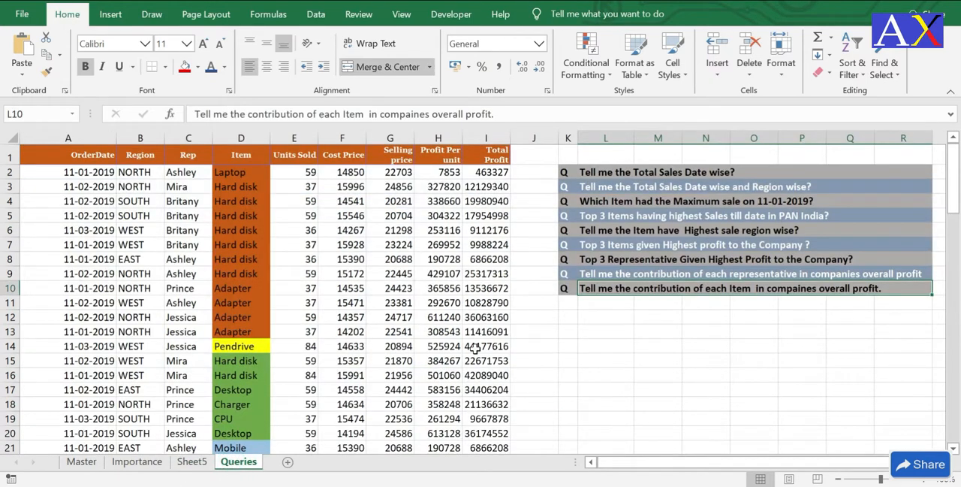
left_click(657, 331)
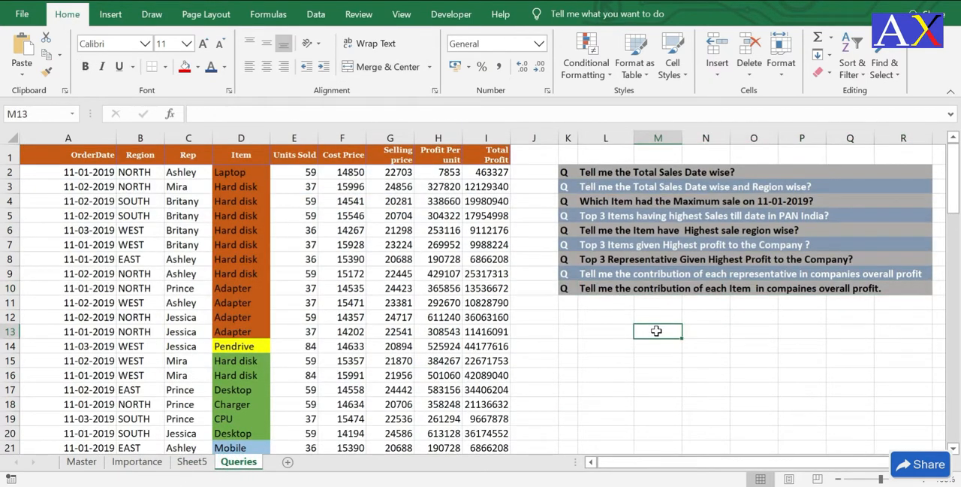